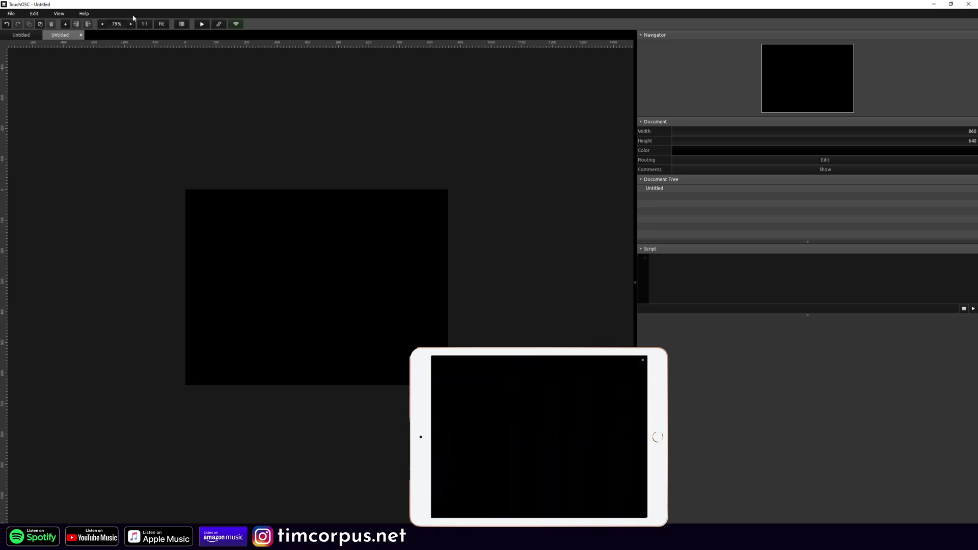
Open the Time & Battery example layout from Help > Examples
left_click(84, 13)
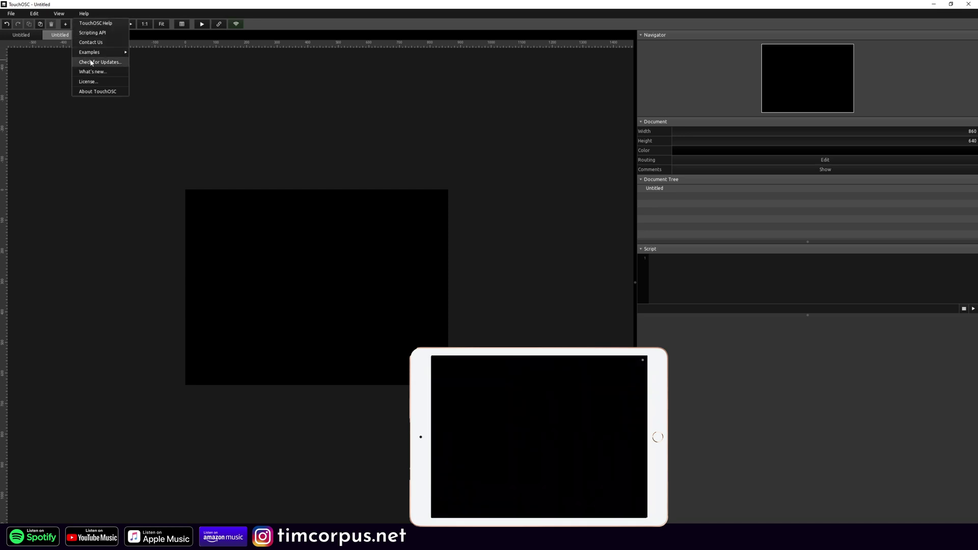
mouse_move(93, 56)
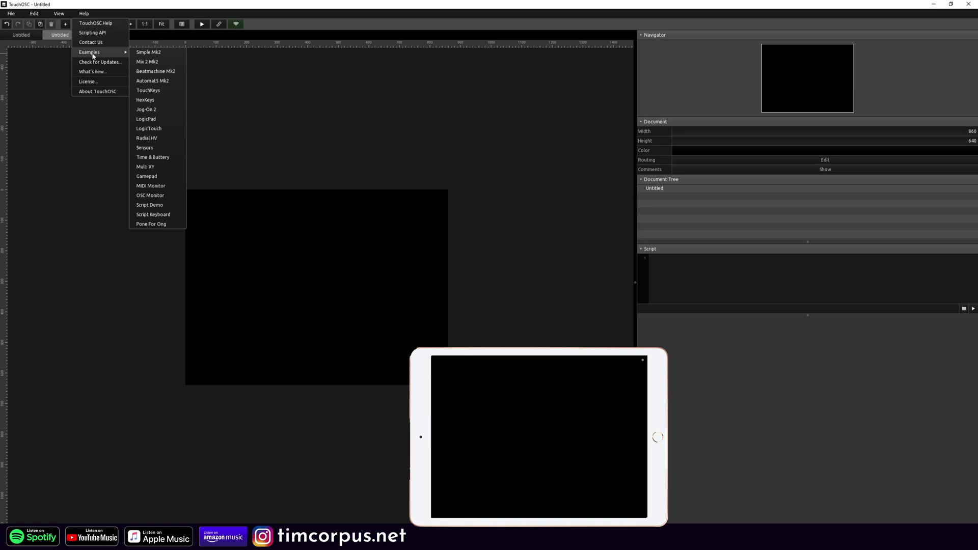
left_click(164, 157)
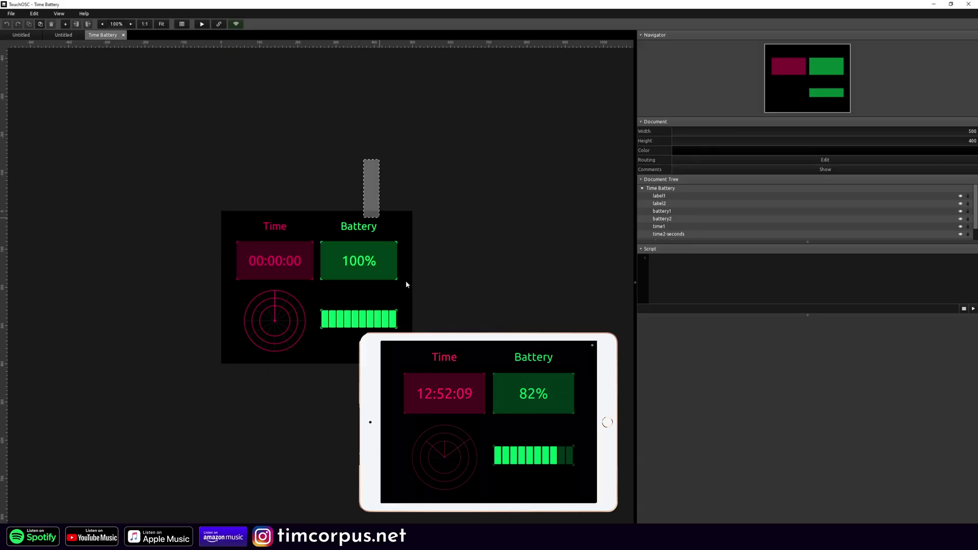
Paste the example's battery controls into the blank layout and move them to the right edge
left_click(390, 278)
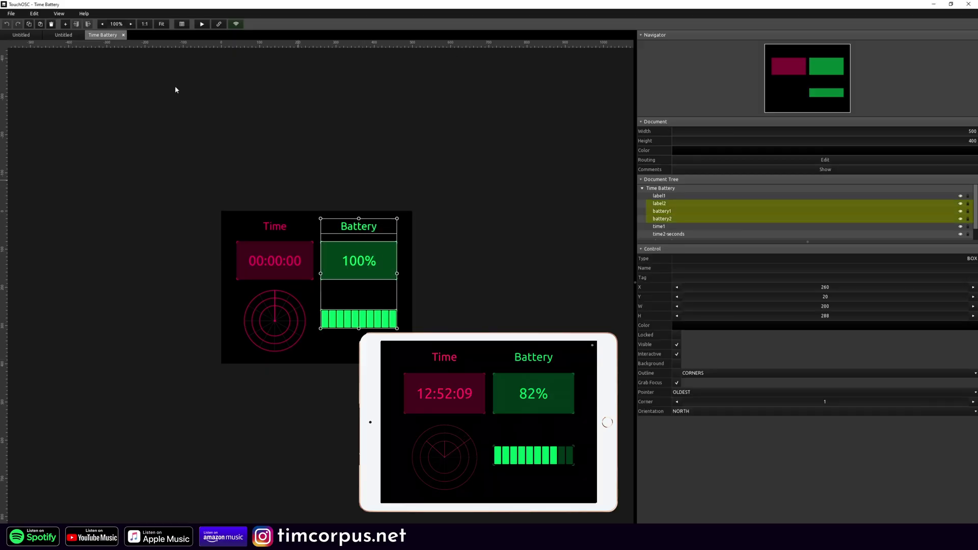
left_click(50, 36)
key("ctrl+v")
left_click_drag(321, 229, 472, 229)
left_click(379, 193)
Delete the Battery title and fit the 100% readout and battery bar into the top-right corner
left_click(387, 204)
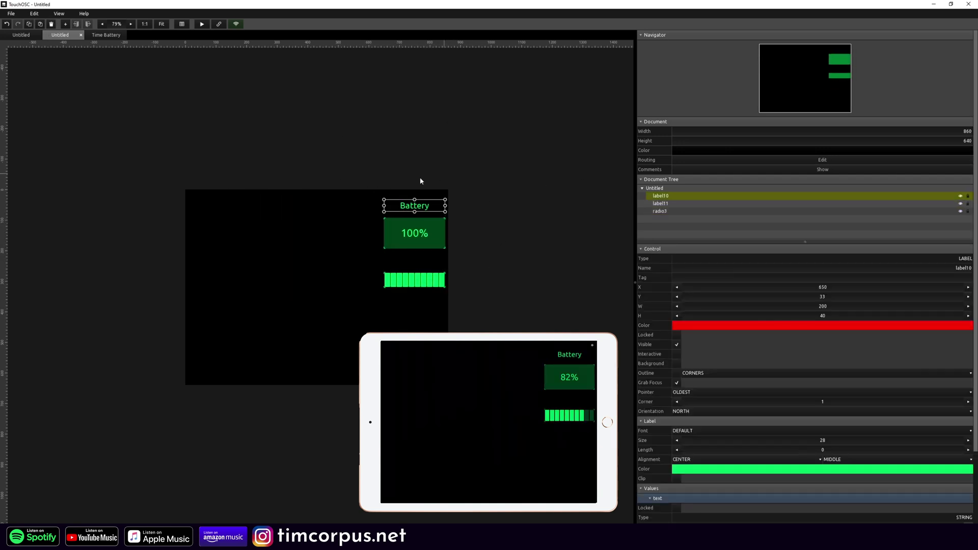
key("Delete")
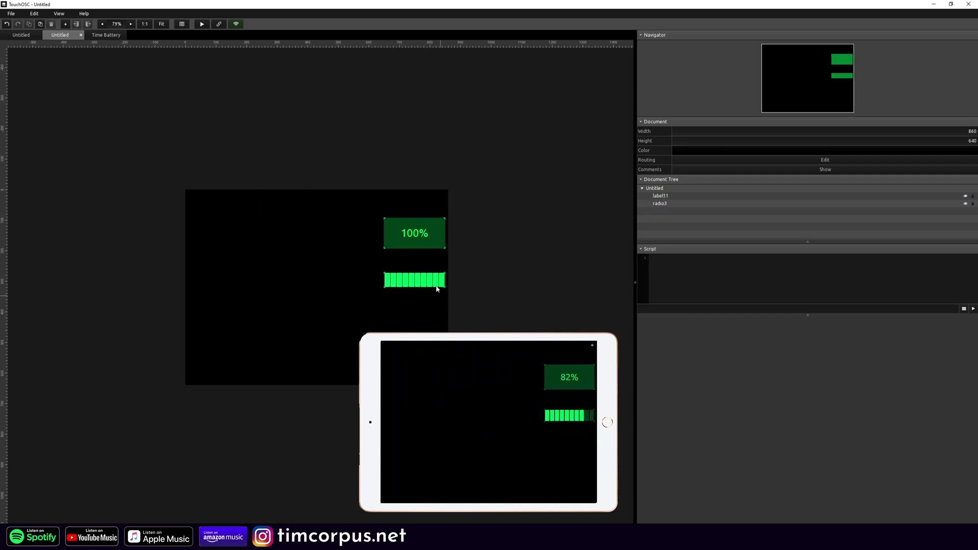
left_click(427, 246)
left_click_drag(384, 249, 429, 201)
left_click_drag(428, 280, 413, 217)
left_click(414, 263)
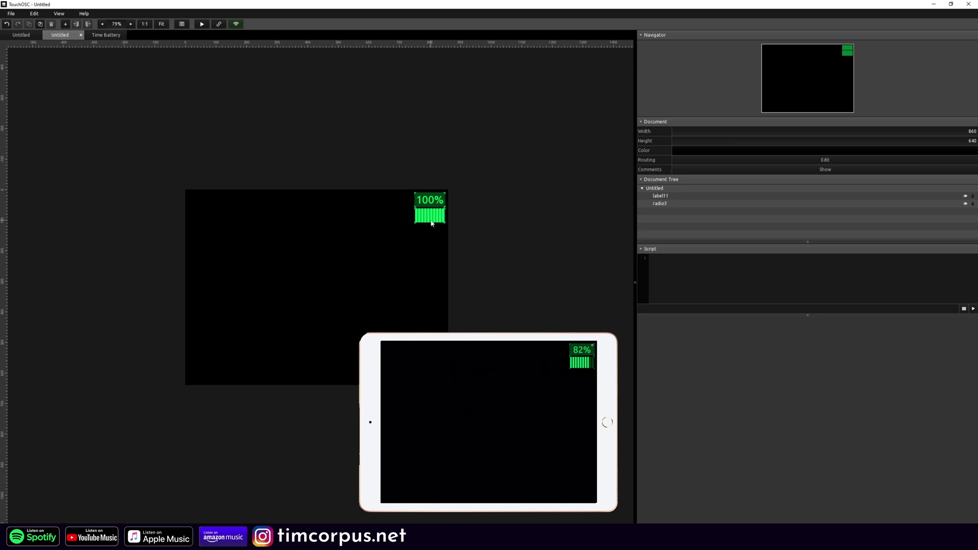
Copy the example's clock controls and paste them into the layout being built
left_click(114, 36)
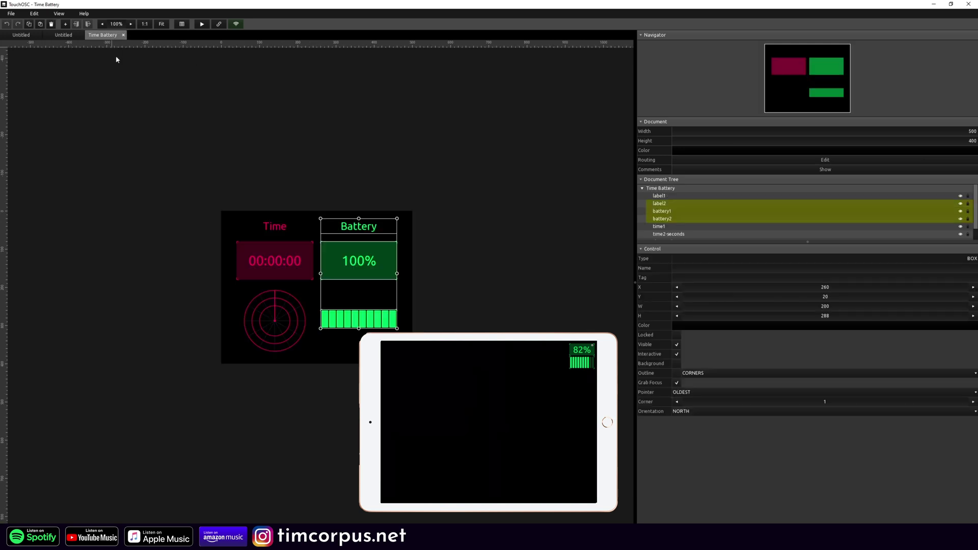
left_click_drag(220, 109, 292, 362)
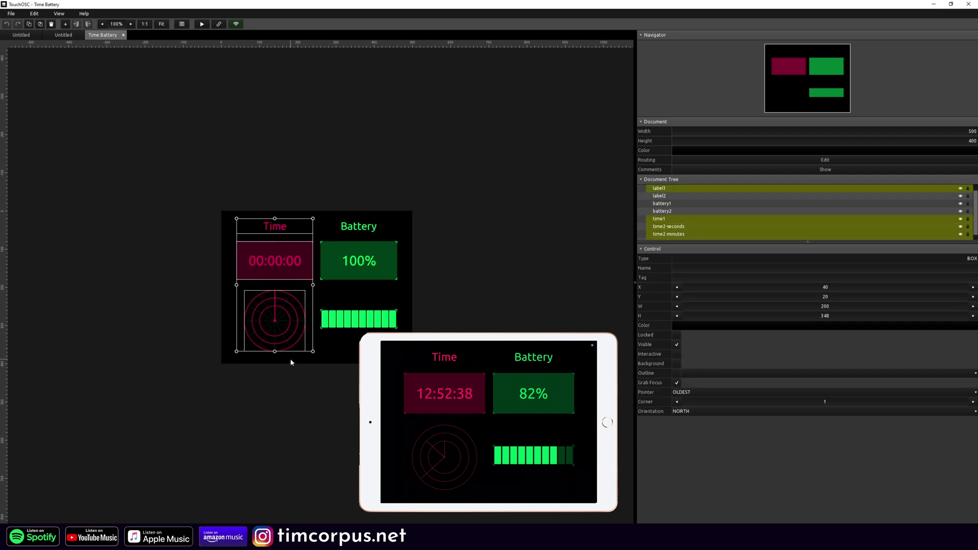
key("ctrl+c")
key("ctrl+shift+Tab")
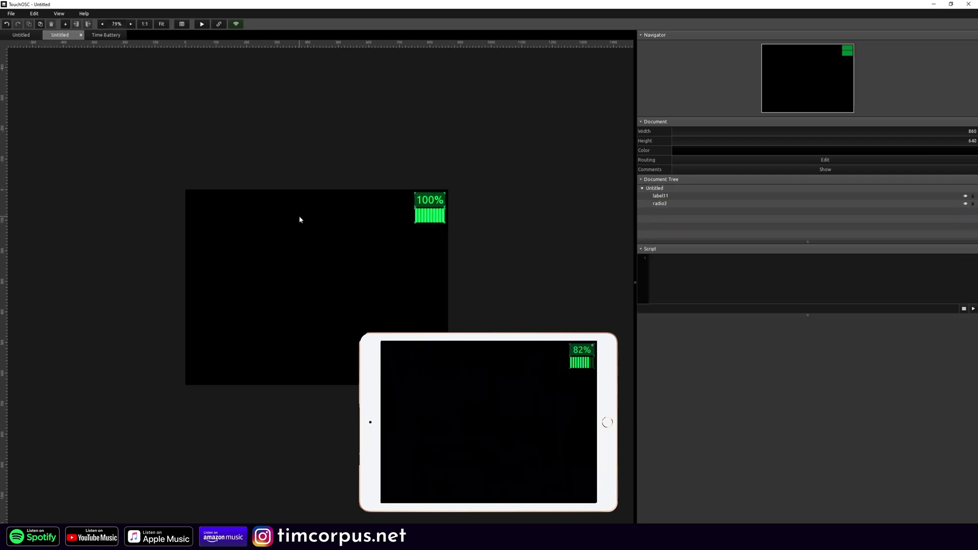
key("ctrl+v")
left_click(273, 206)
Delete the Time title, shrink the 00:00:00 readout, and move the radars to the left edge
left_click(232, 202)
key("Delete")
left_click(237, 222)
left_click_drag(259, 245, 220, 203)
left_click(279, 331)
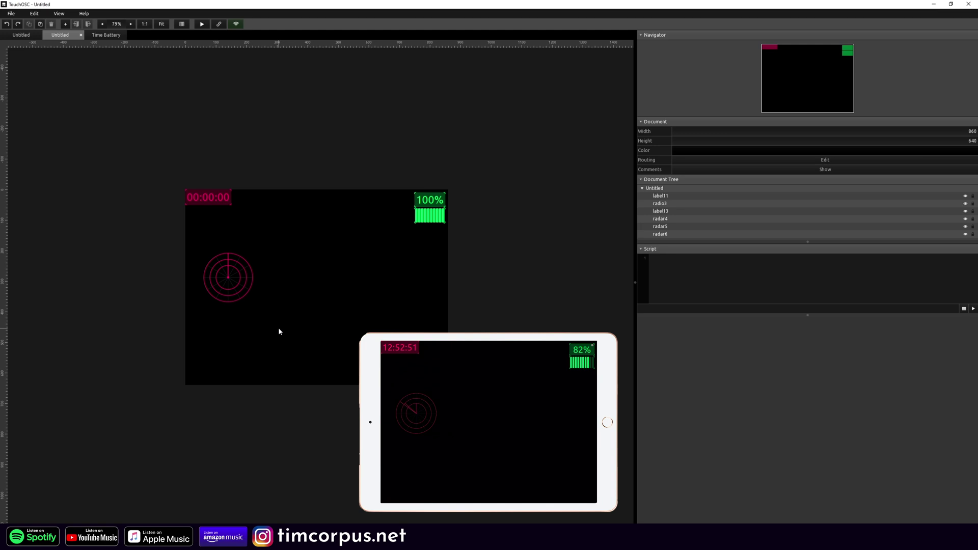
left_click_drag(279, 331, 226, 247)
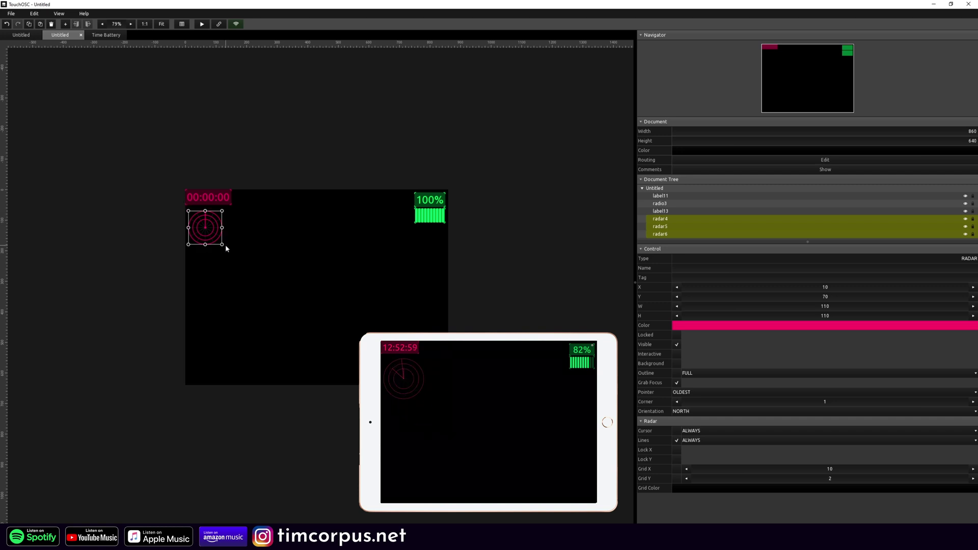
key("ctrl+z")
Colour radar6 blue
left_click(227, 245)
left_click_drag(227, 244, 230, 243)
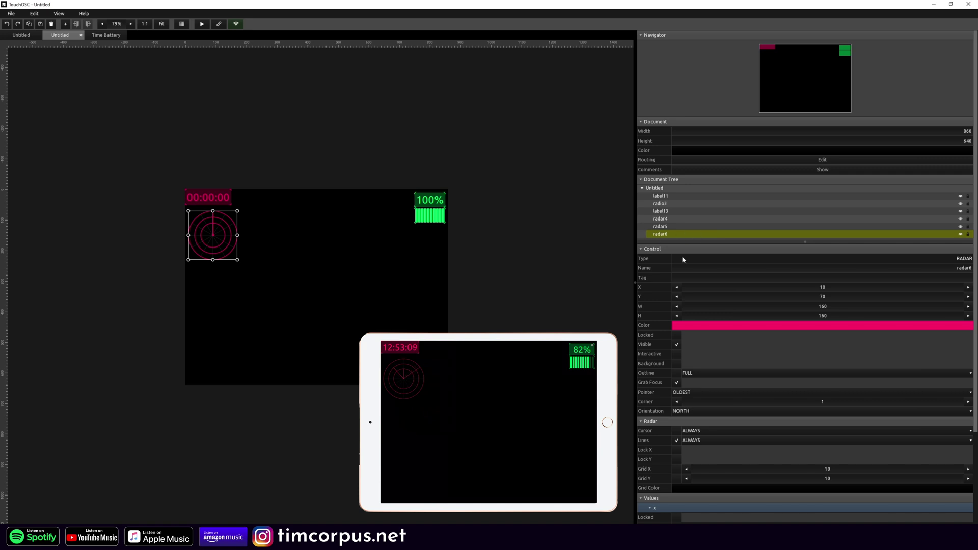
left_click(732, 329)
left_click(720, 349)
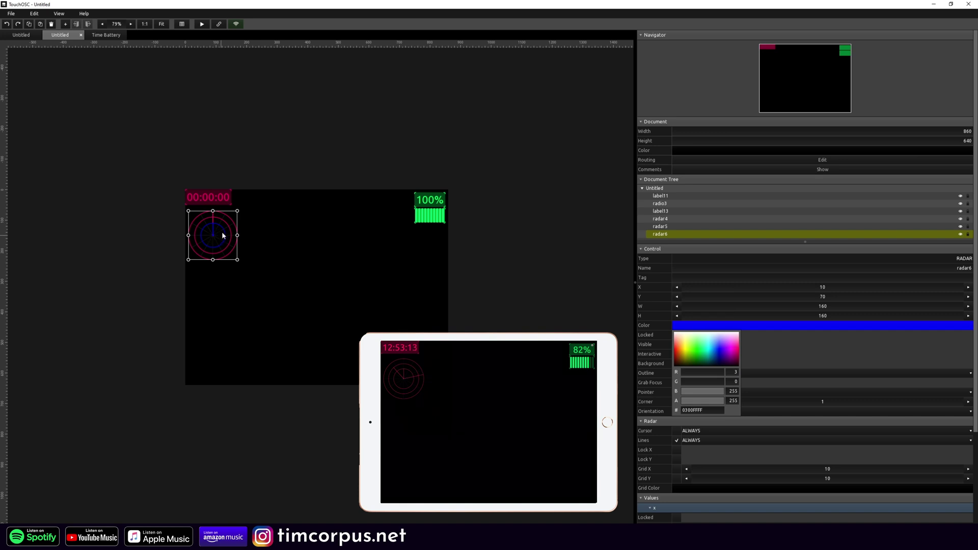
left_click(738, 227)
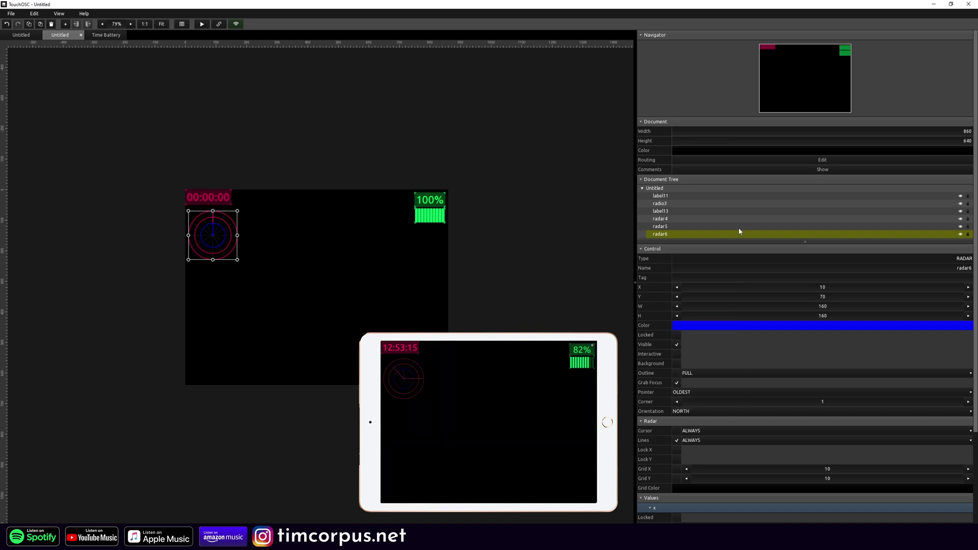
Colour radar5 green
left_click(675, 227)
left_click(719, 329)
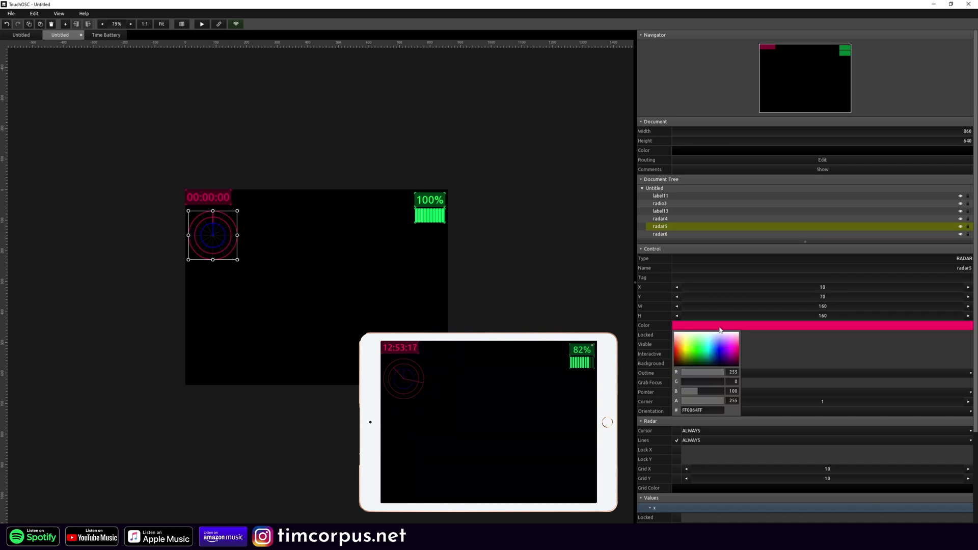
left_click(699, 350)
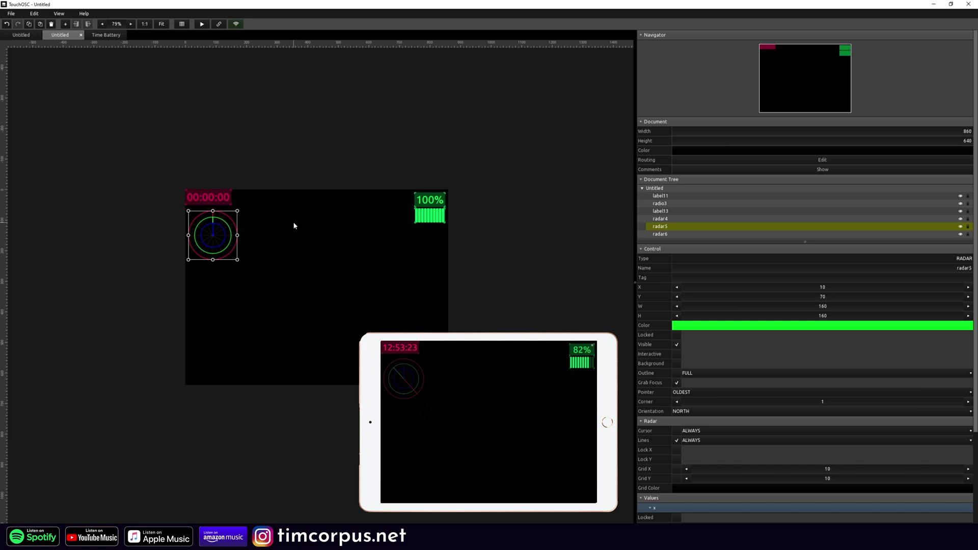
Give the 00:00:00 clock readout blue text on a yellow background
left_click(223, 202)
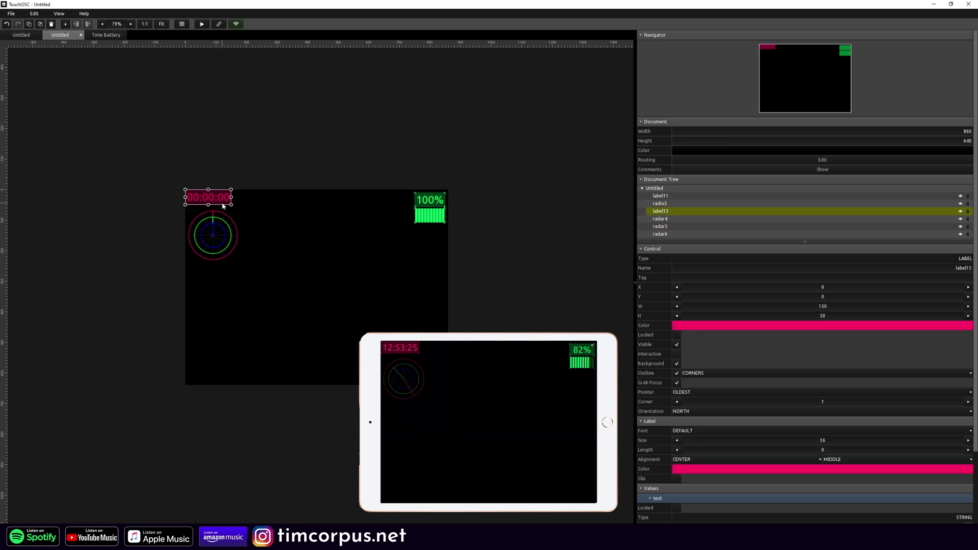
left_click(774, 470)
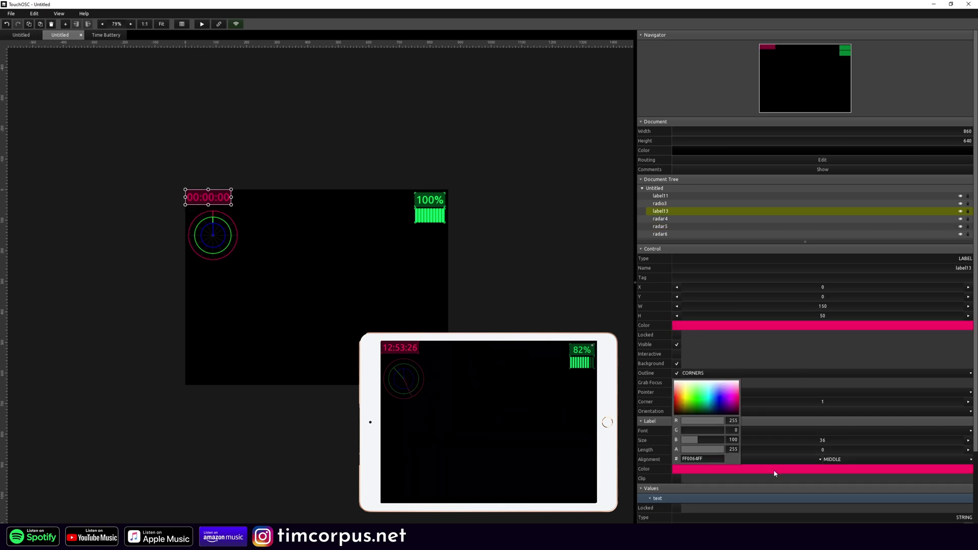
left_click(721, 400)
left_click(776, 324)
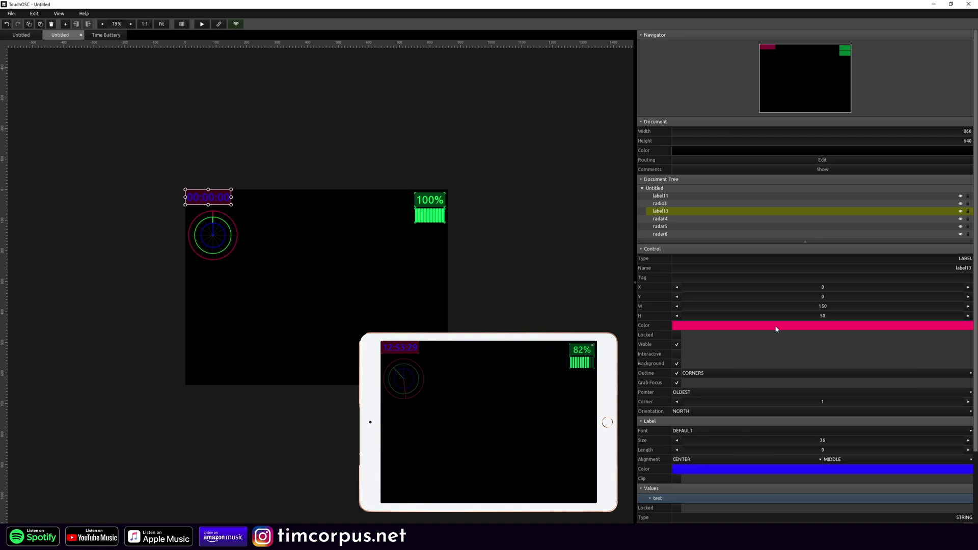
left_click(774, 325)
left_click(685, 350)
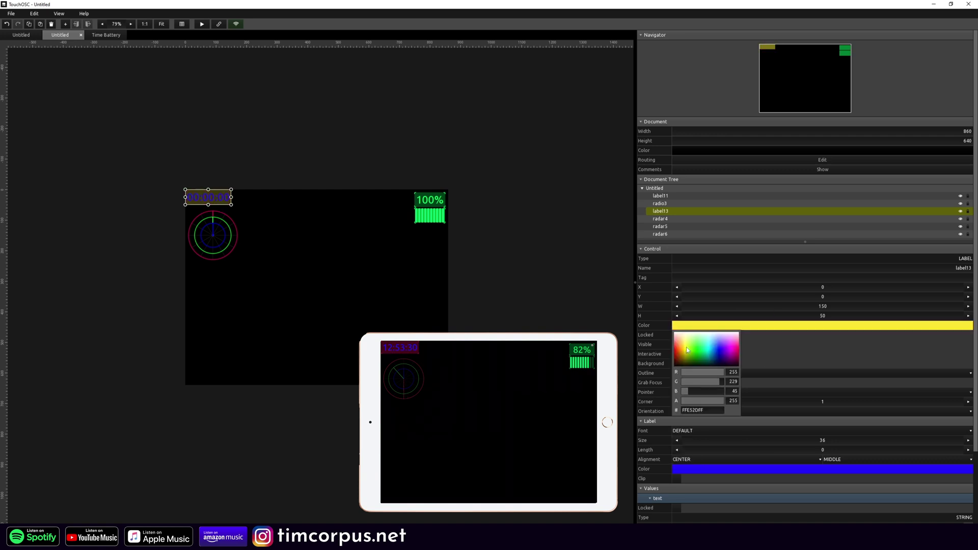
left_click(327, 182)
left_click(328, 182)
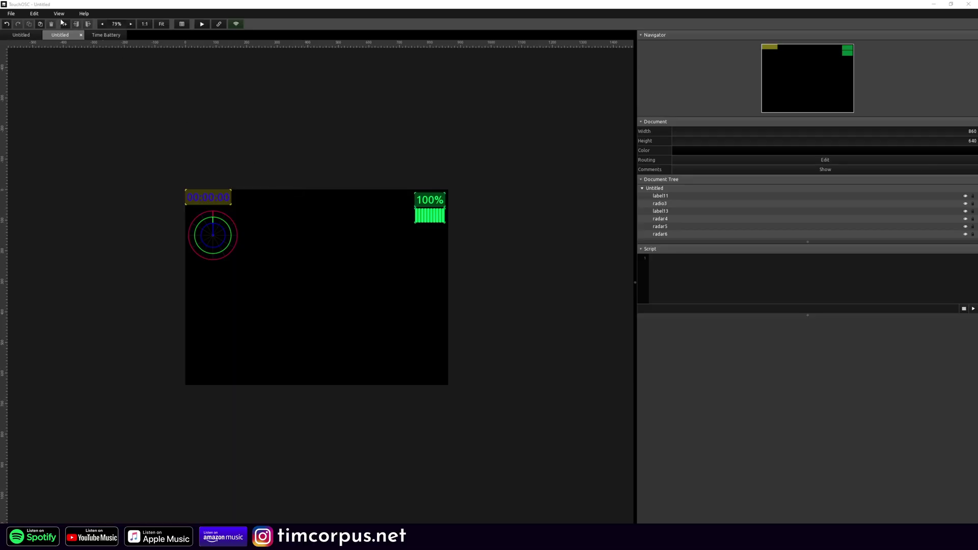
Select the blue radar, then keep the invalid-API action on WARN in Preferences' Script settings
left_click(202, 242)
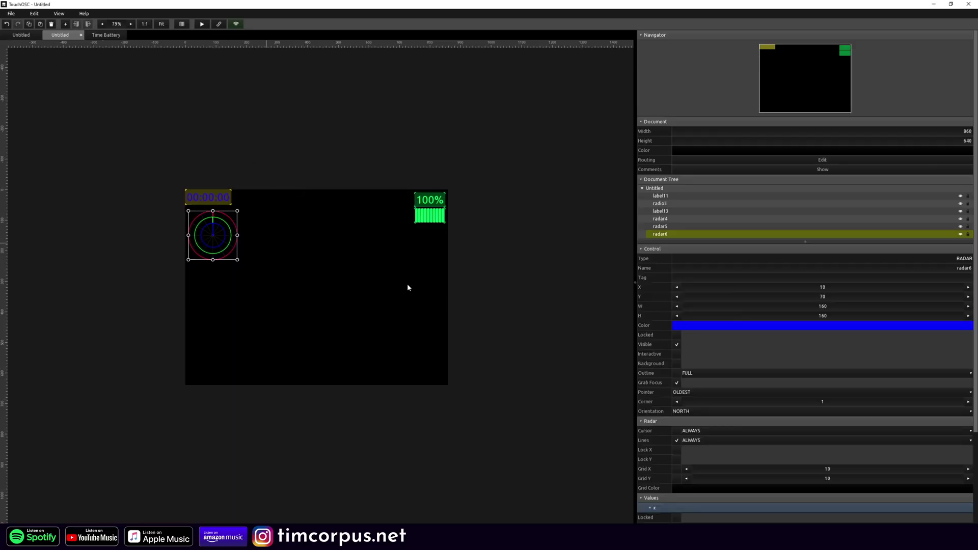
scroll(703, 505, "down", 5)
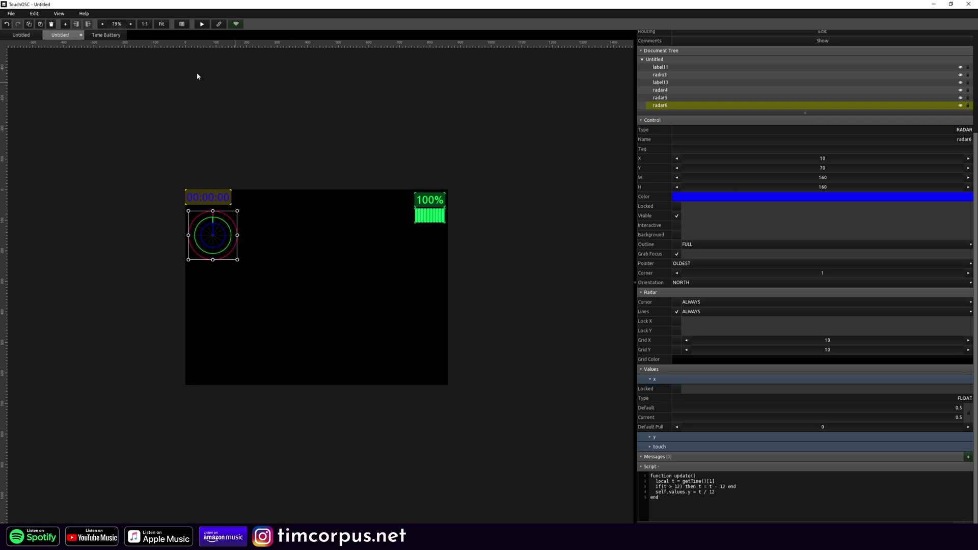
left_click(43, 15)
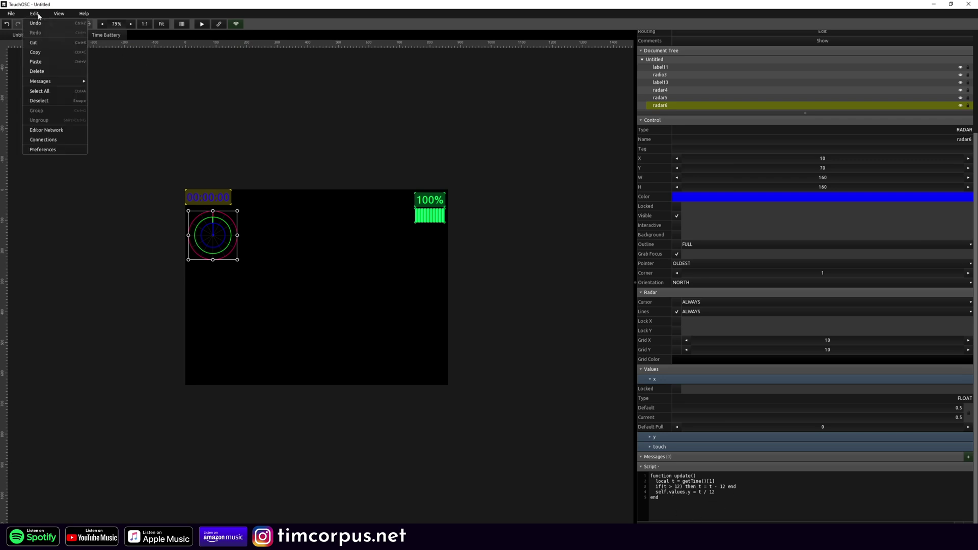
left_click(57, 152)
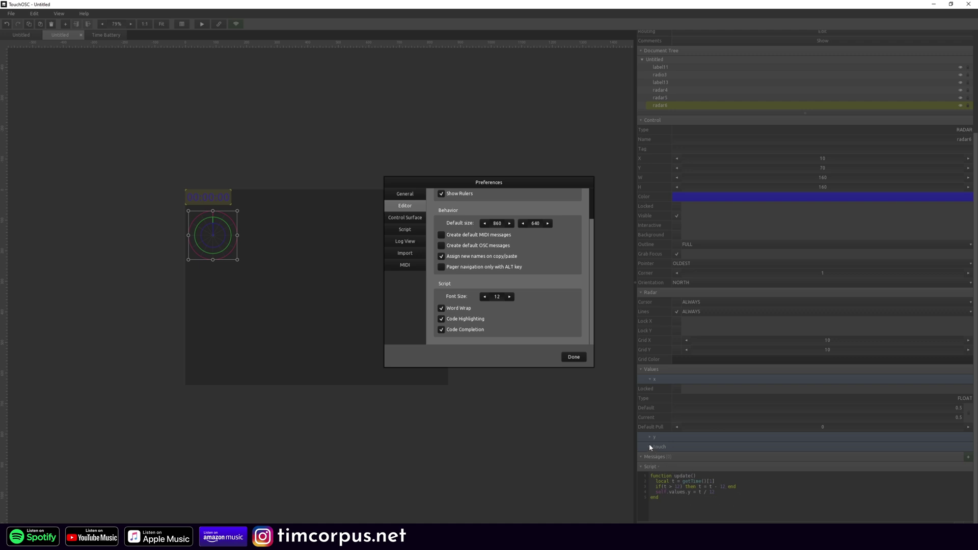
left_click(406, 231)
left_click(484, 283)
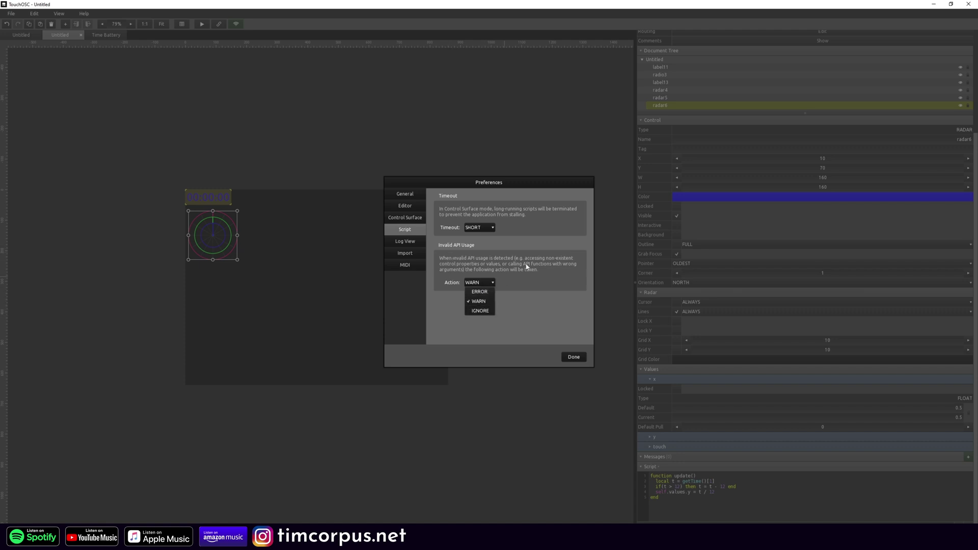
left_click(550, 265)
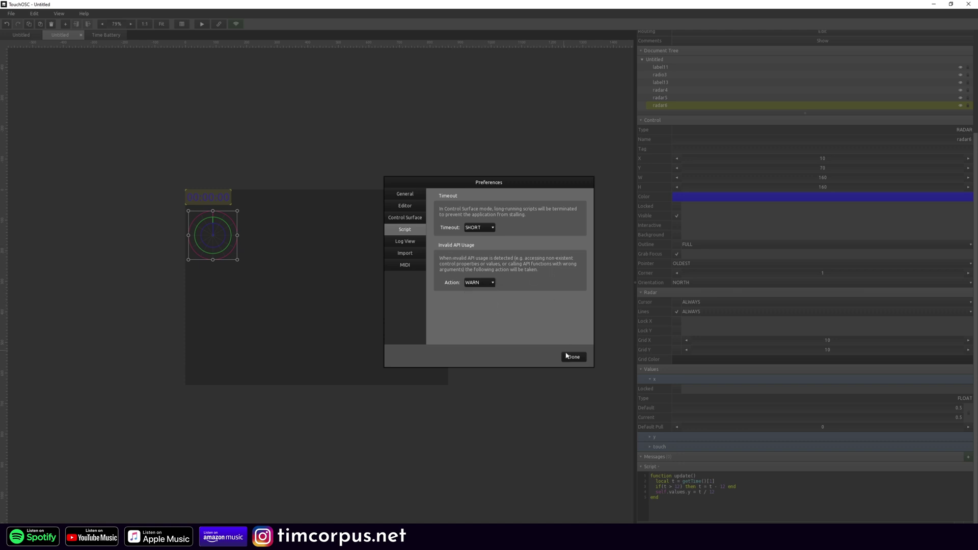
left_click(571, 358)
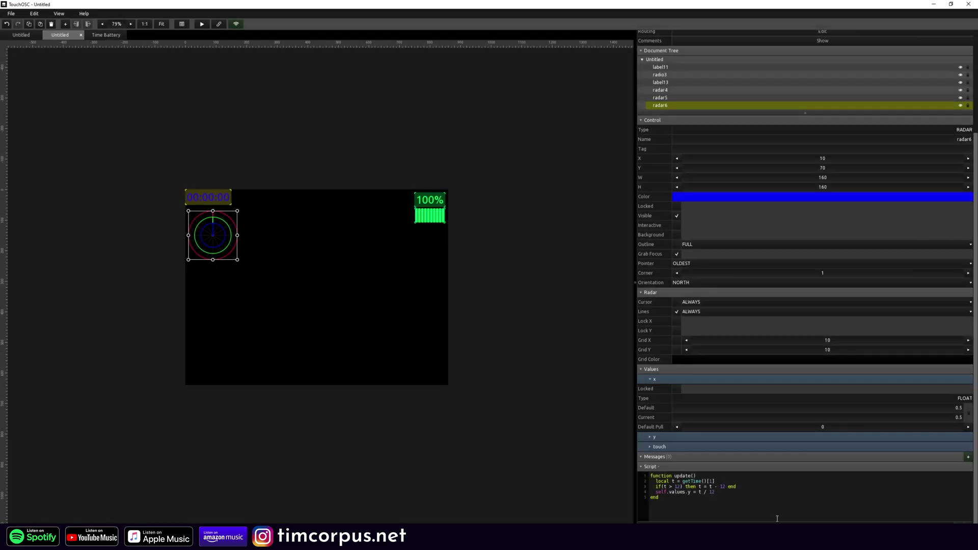
Add two new lines after line 4 of radar6's script, then reselect radar6
left_click(727, 493)
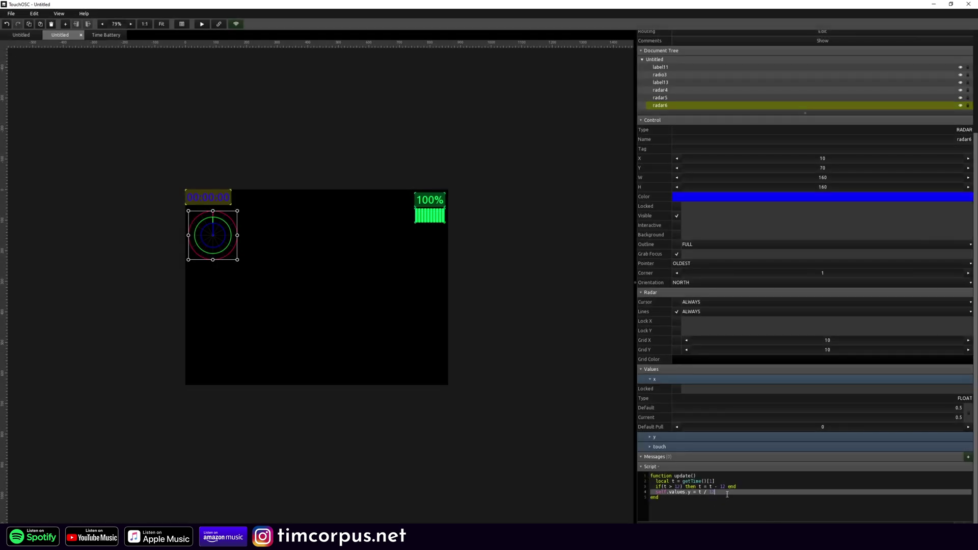
key("Return")
type("er[98 235 5dPHDff")
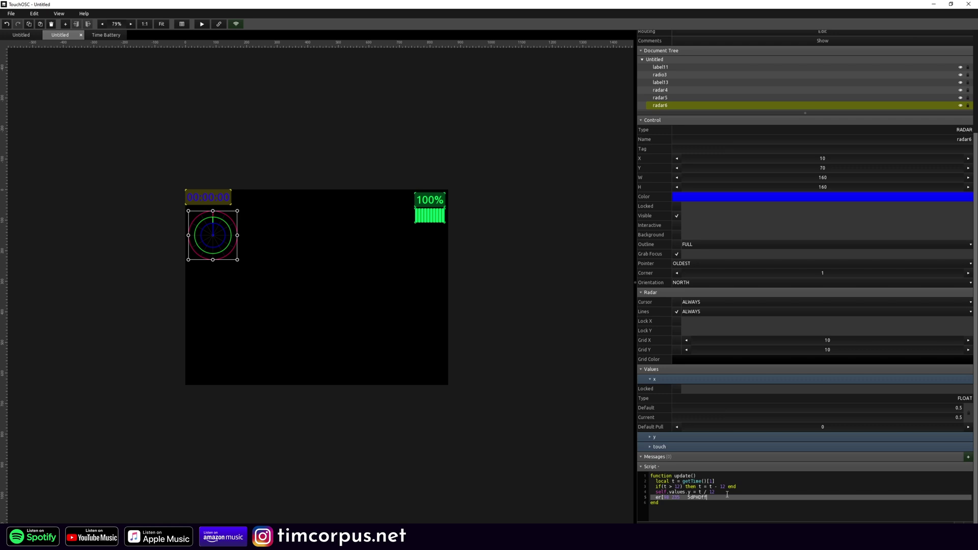
key("Return")
type("r3124")
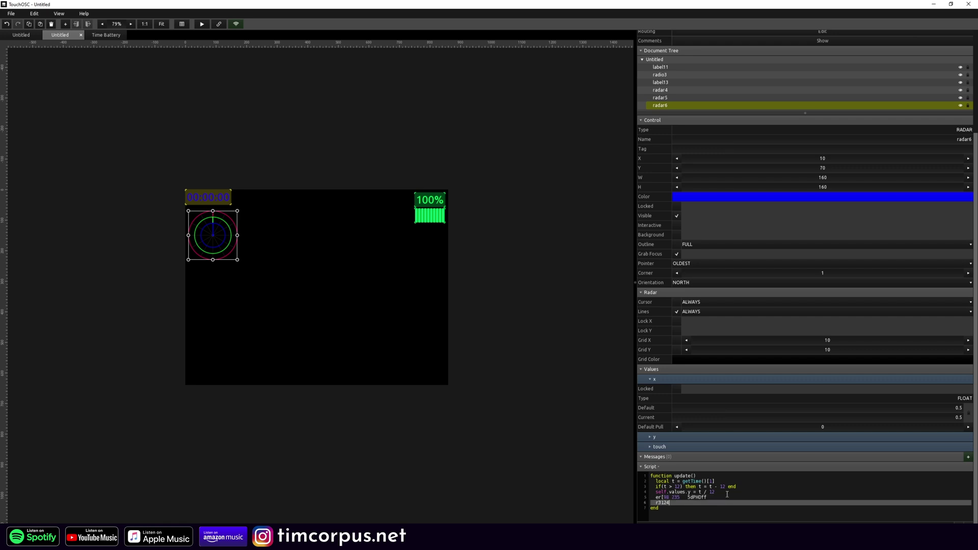
type("end")
key("Return")
left_click(727, 493)
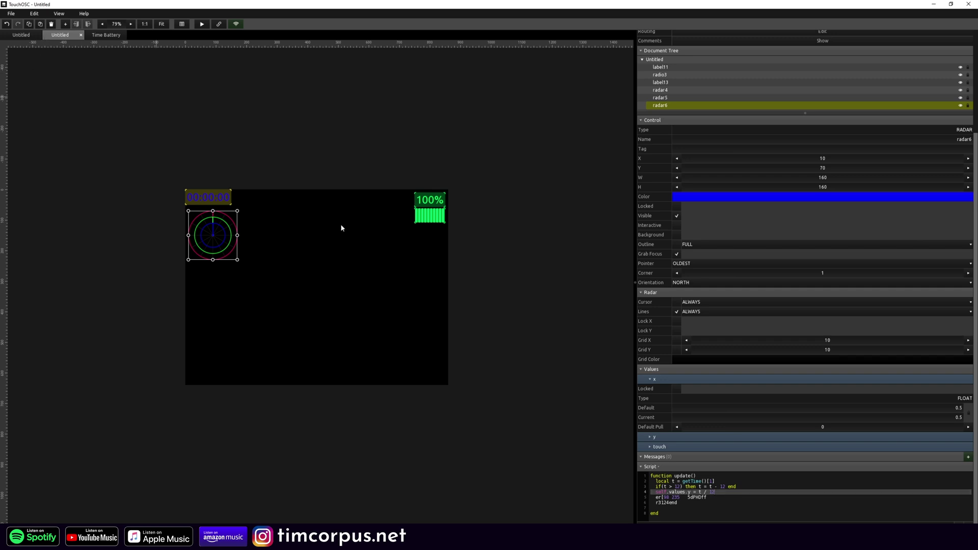
left_click(199, 122)
left_click(231, 229)
scroll(793, 480, "down", 3)
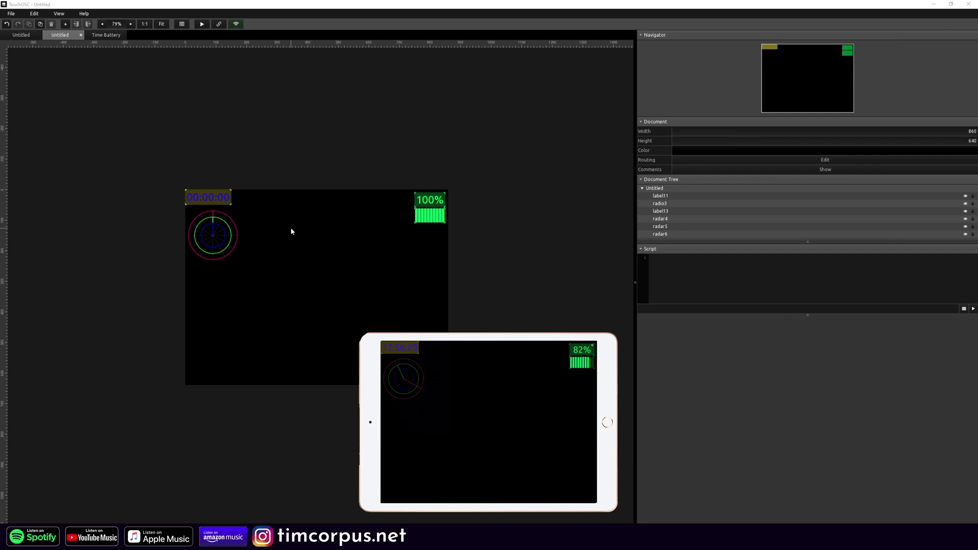
Add a pager, enlarge it to about 385 × 294, and move it to the page top
right_click(290, 232)
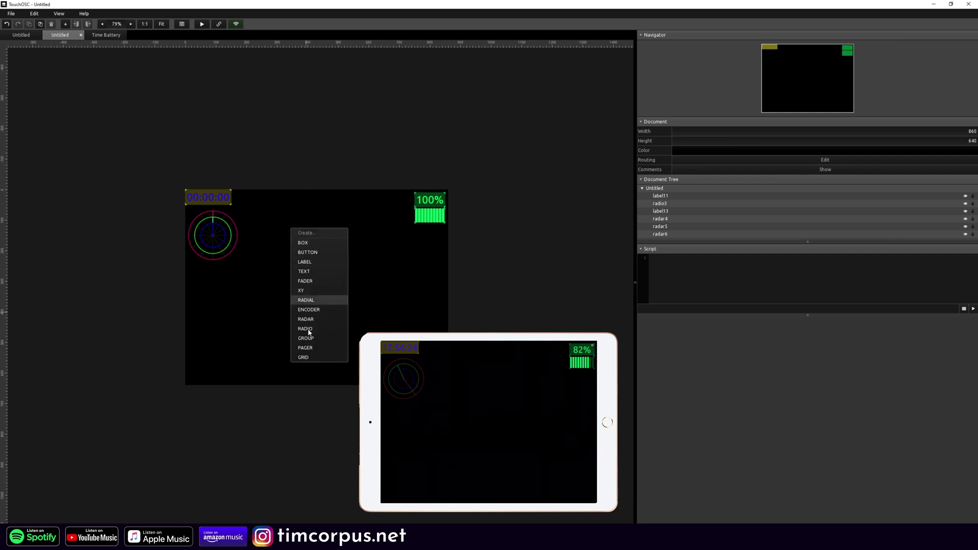
left_click(310, 290)
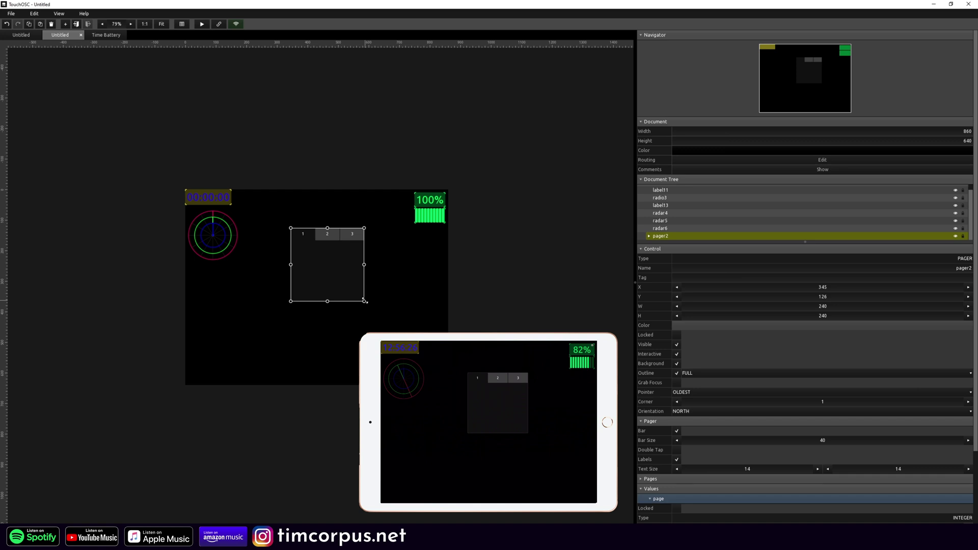
left_click_drag(365, 301, 409, 317)
left_click_drag(375, 279, 377, 243)
Add a red 133 × 155 button just left of the pager
left_click(496, 259)
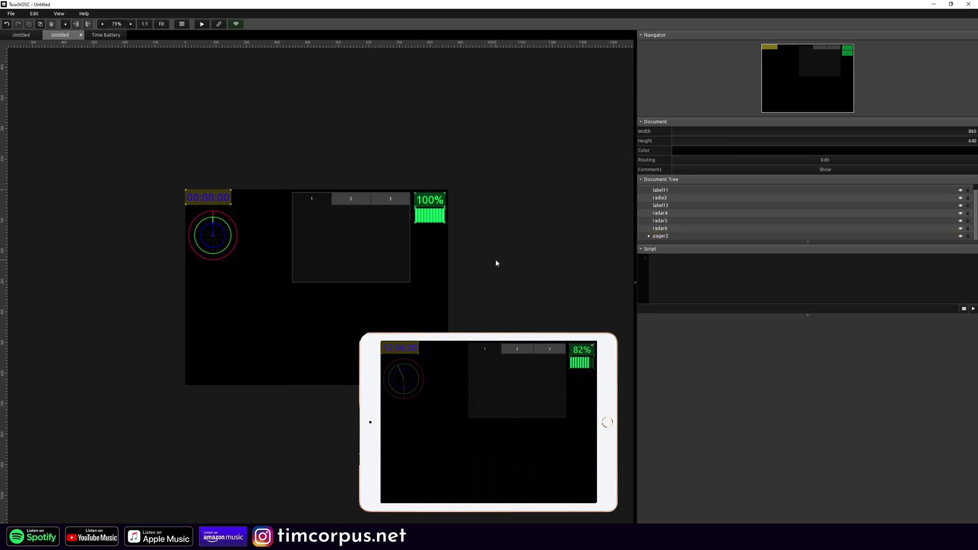
right_click(268, 209)
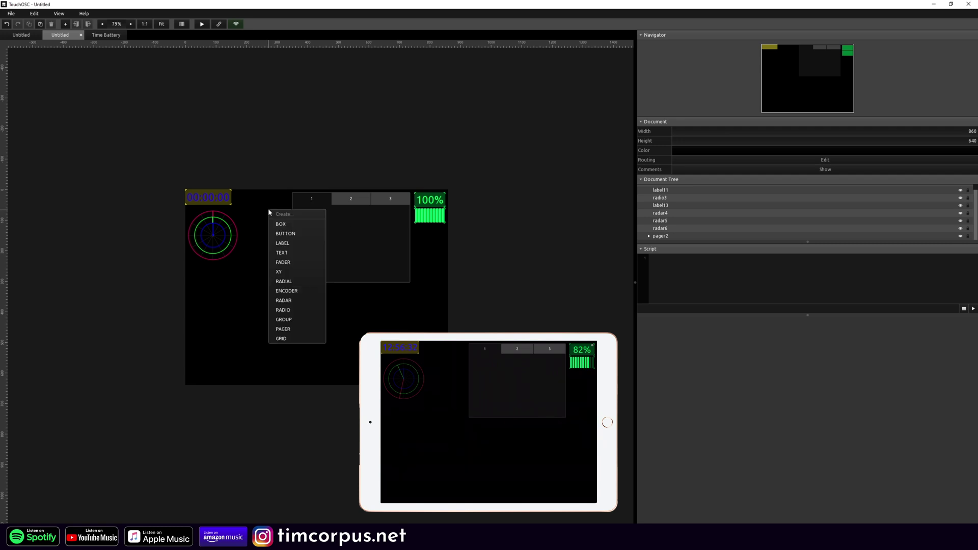
left_click(292, 234)
mouse_move(265, 227)
left_mouse_down()
mouse_move(245, 233)
mouse_move(246, 256)
mouse_move(258, 219)
left_mouse_up()
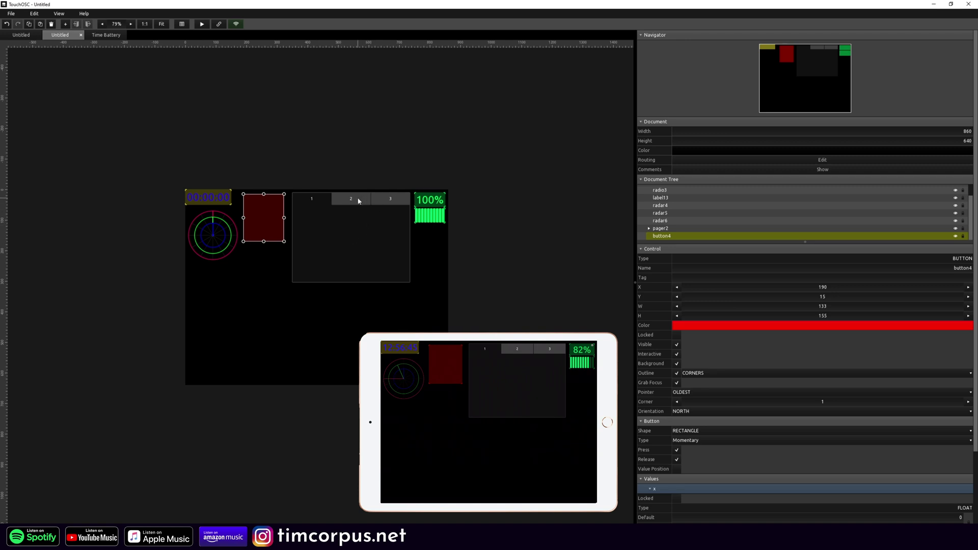
Link the red button to pager2 with a local message
left_click(386, 159)
left_click(277, 207)
left_click_drag(263, 205, 370, 229)
Target button4's local message at pager2's page value, scaled 0 to 2
scroll(675, 354, "down", 5)
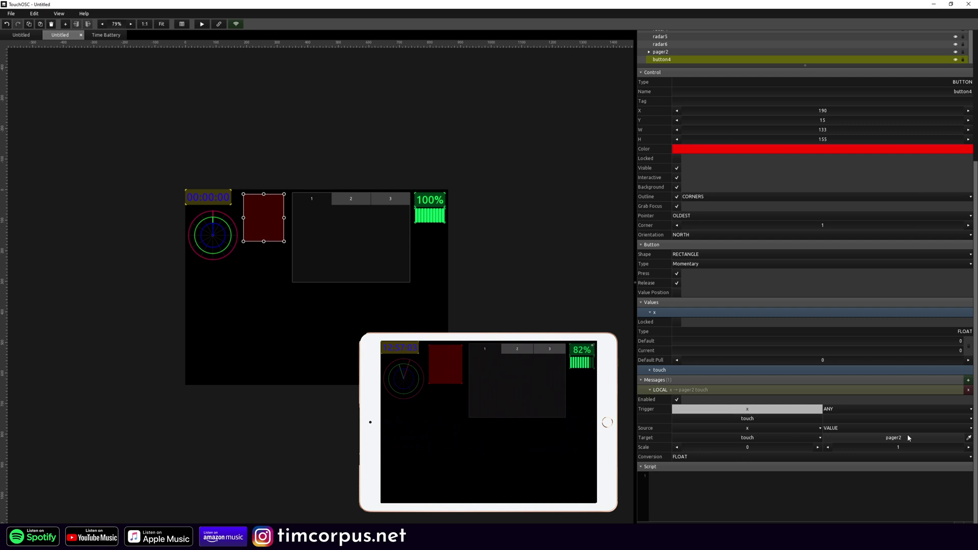
left_click(820, 438)
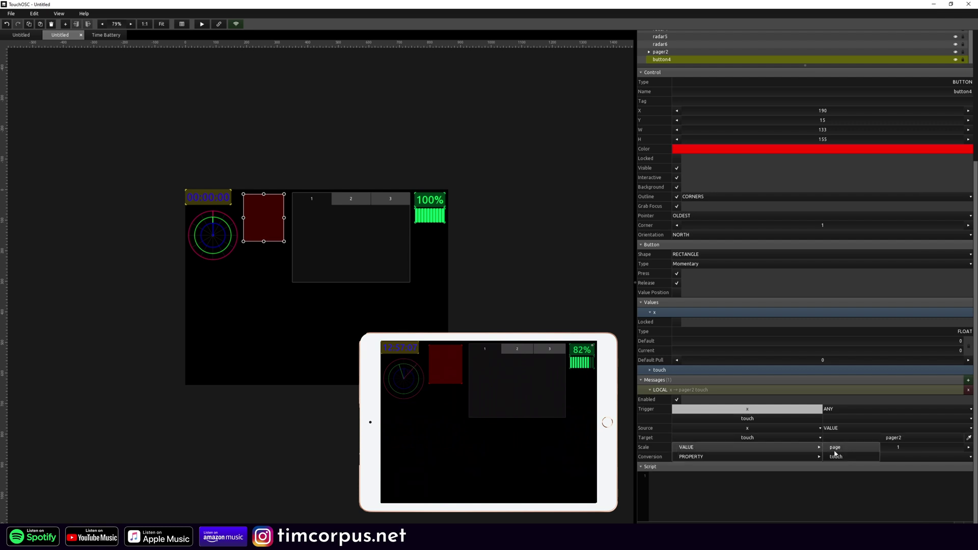
left_click(834, 448)
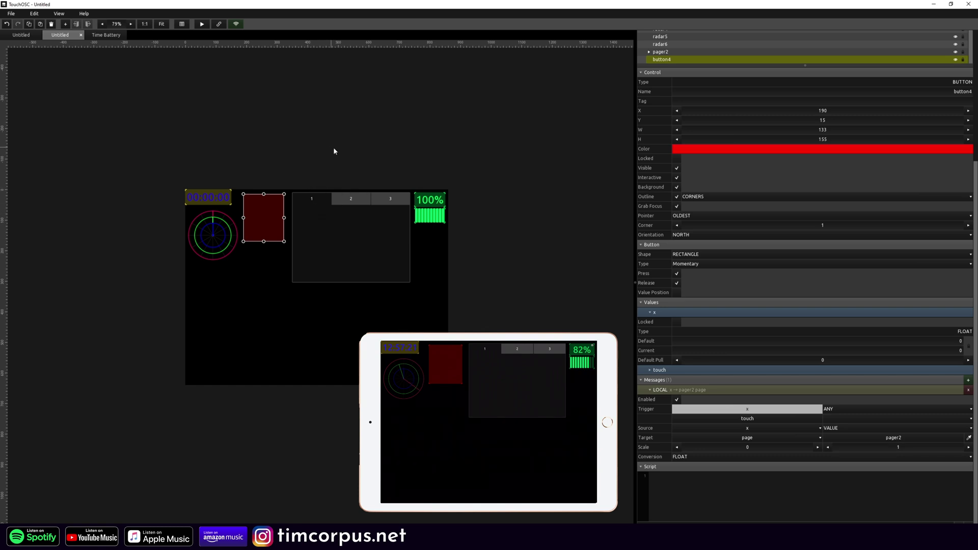
left_click(968, 447)
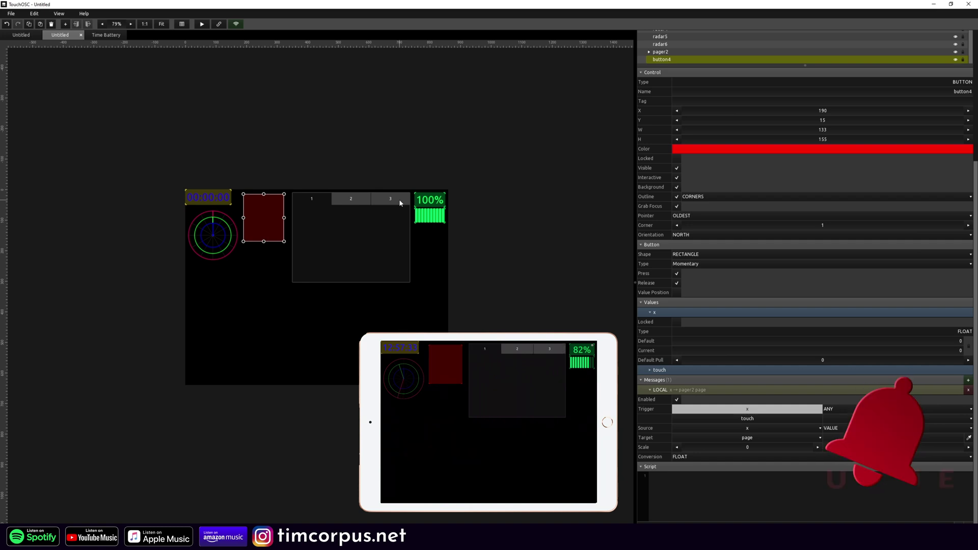
left_click(399, 200)
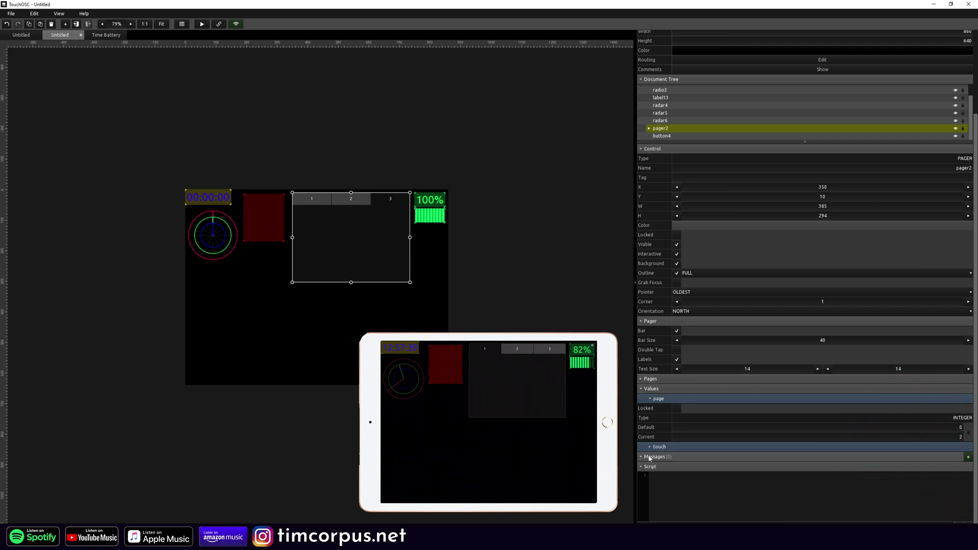
Label pager2's pages 1, 2 and 3 as Blue, Test and Red
left_click(642, 379)
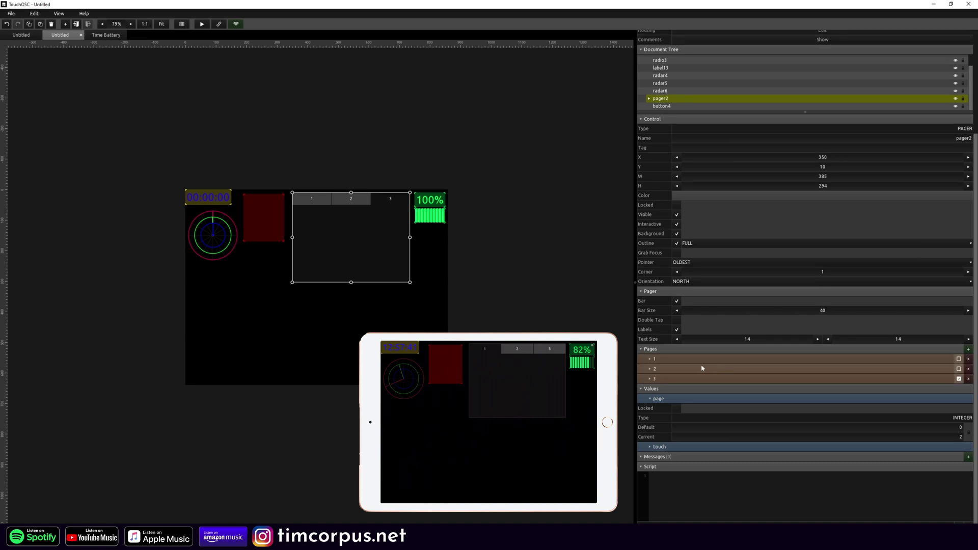
left_click(651, 359)
left_click(651, 374)
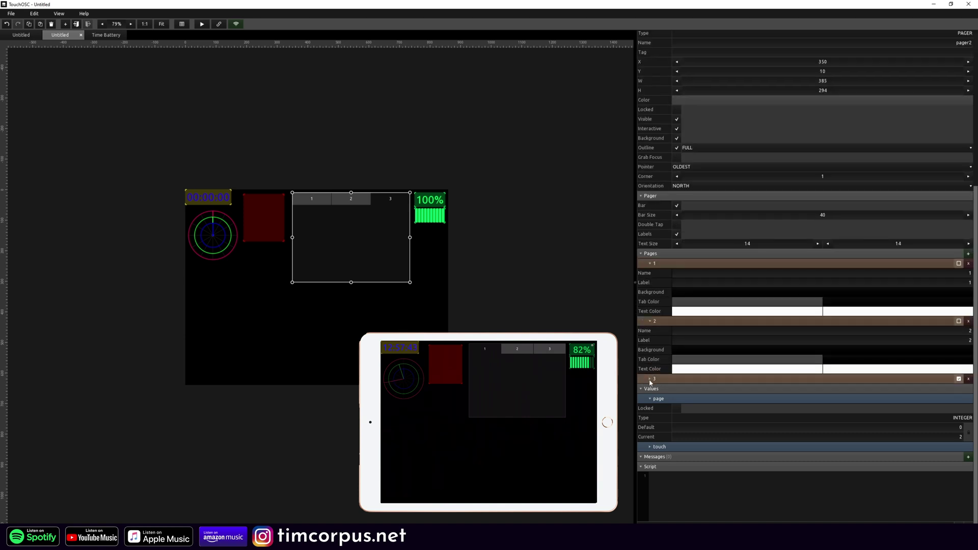
left_click(651, 379)
left_click(768, 292)
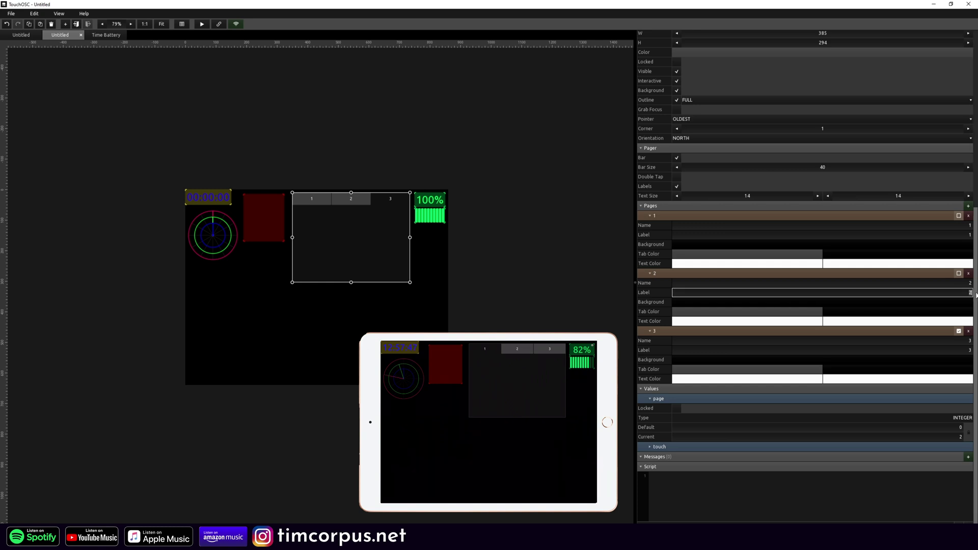
type("Test")
key("Tab")
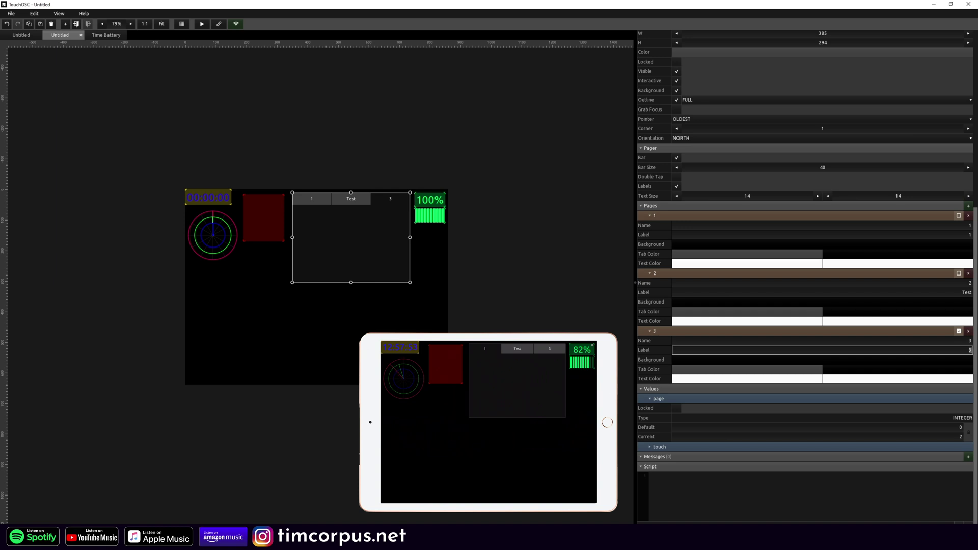
type("Red")
left_click(952, 235)
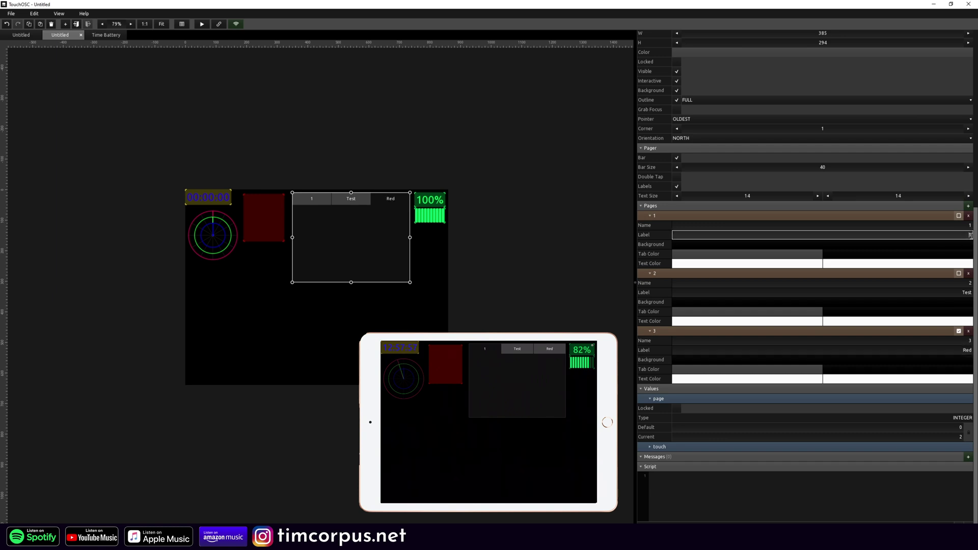
type("Blue")
key("Return")
left_click(585, 238)
left_click(275, 230)
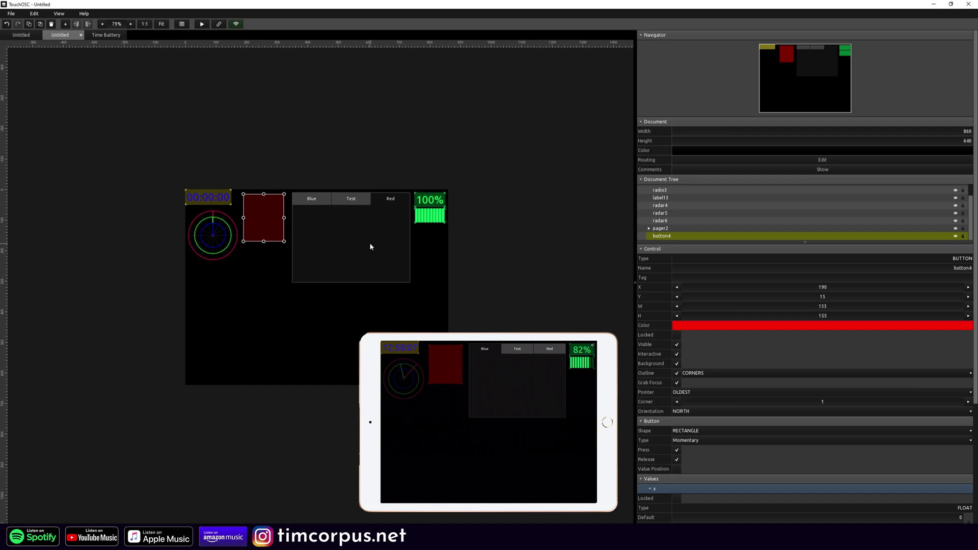
Set the red button's LOCAL pager message to trigger on FALL, with both Scale values at 1
scroll(835, 470, "down", 2)
scroll(835, 469, "down", 3)
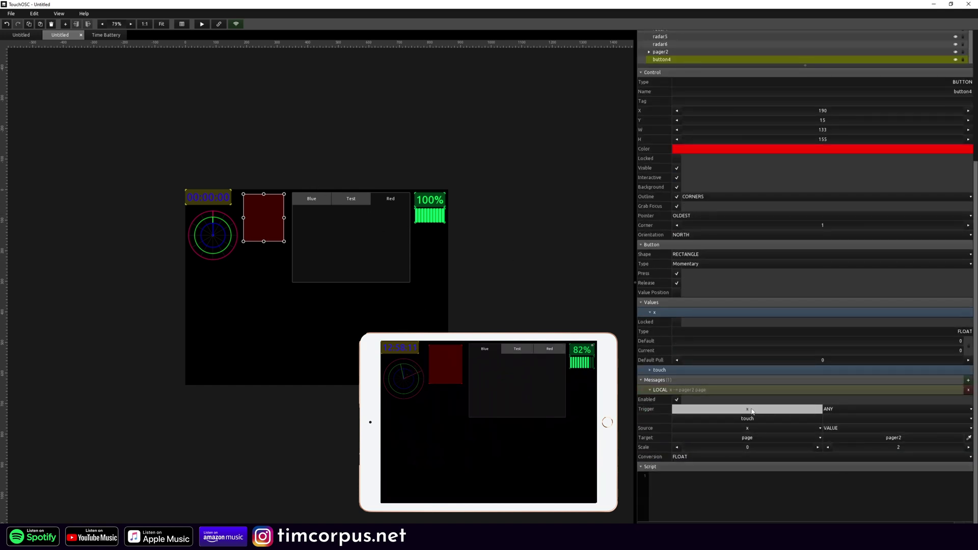
left_click(847, 410)
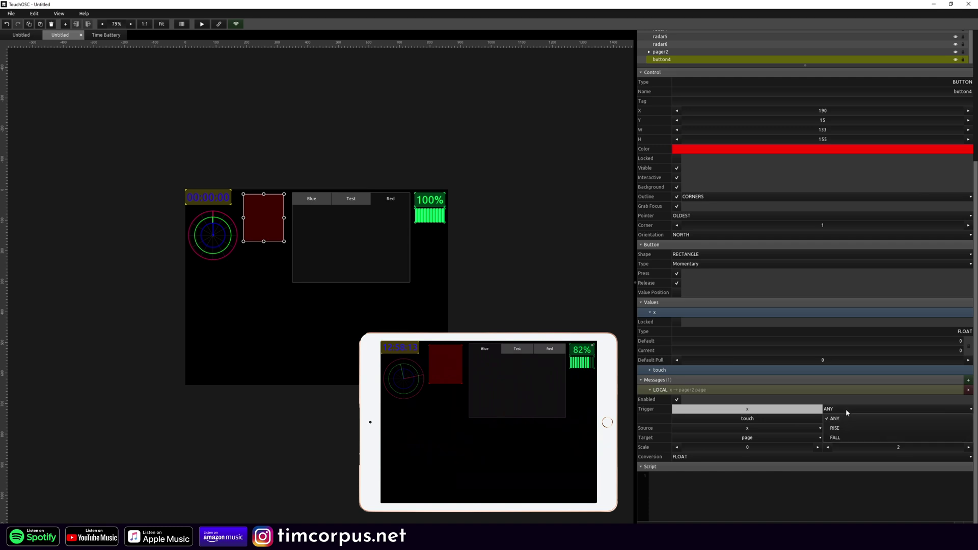
left_click(848, 439)
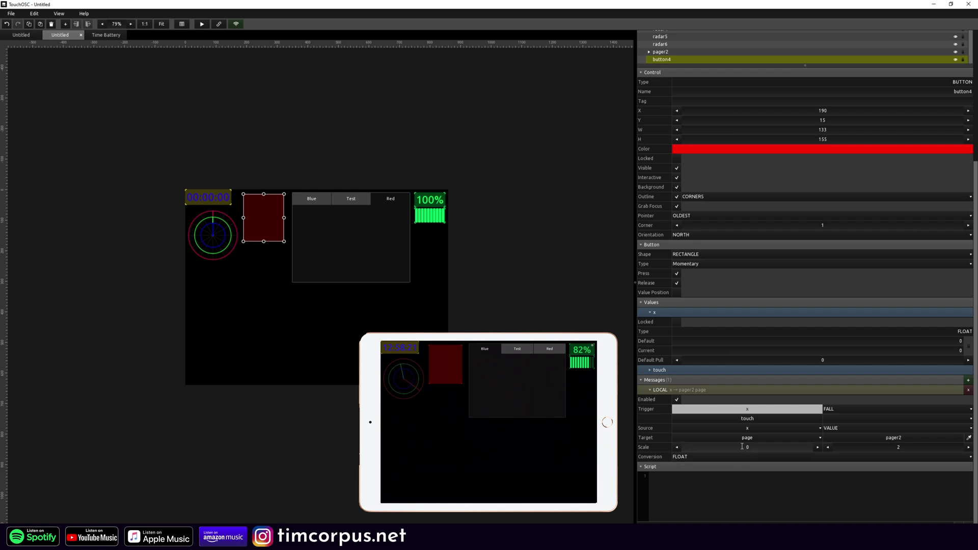
left_click(865, 409)
left_click(875, 435)
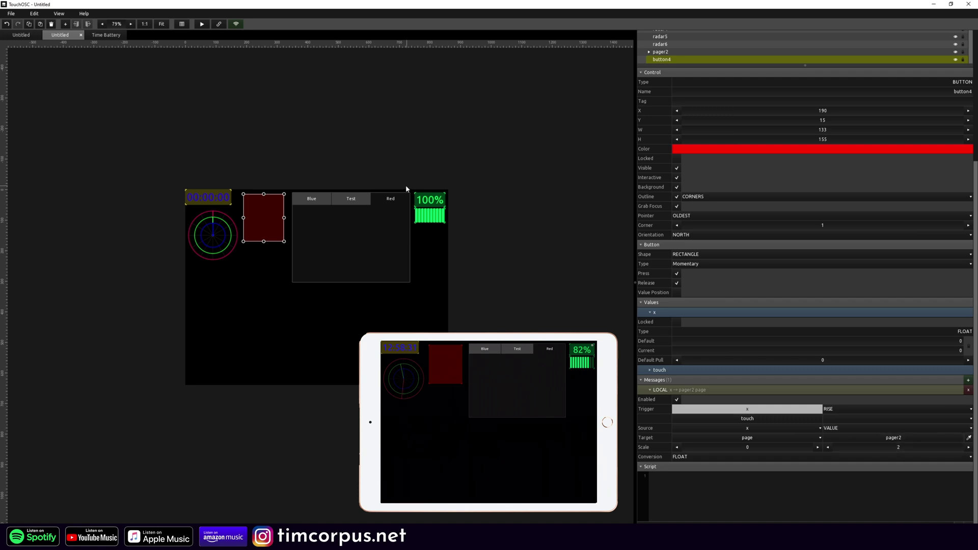
left_click(828, 448)
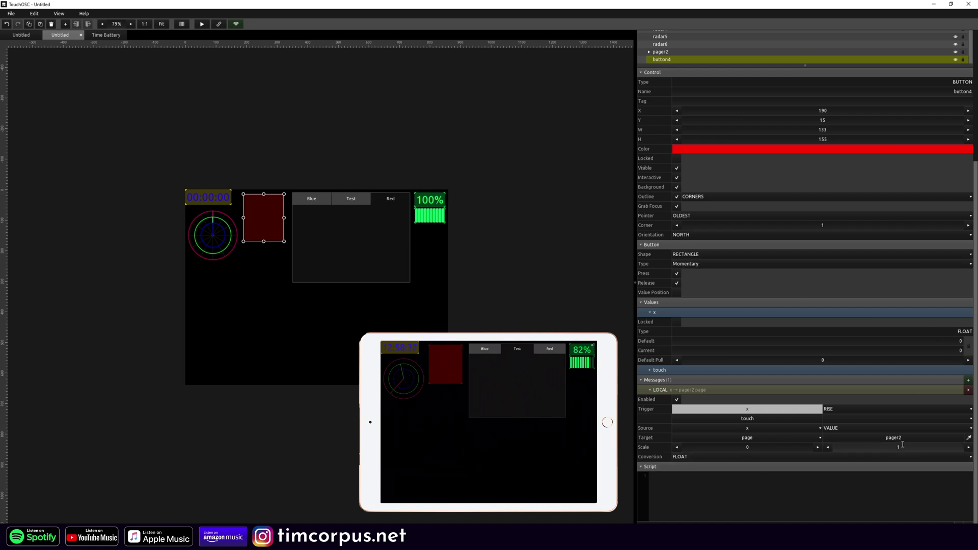
left_click(870, 408)
left_click(817, 447)
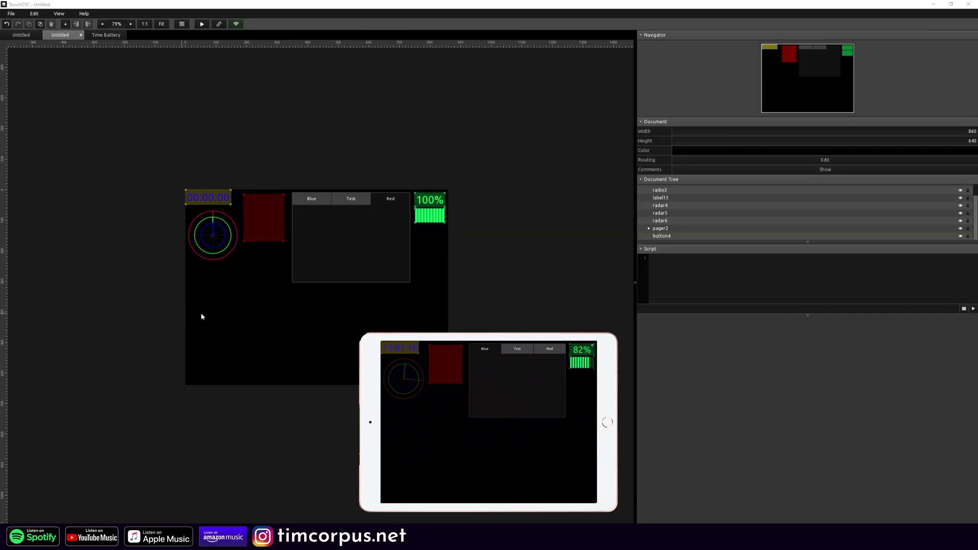
Add a bright green 154 × 140 button below the round clock radial
right_click(227, 308)
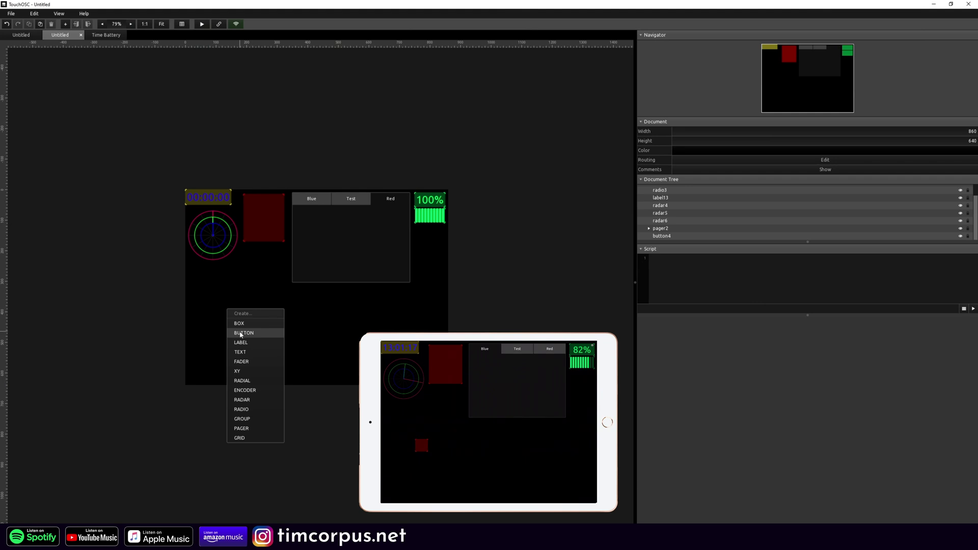
left_click(243, 331)
left_click_drag(245, 329, 274, 351)
left_click(685, 328)
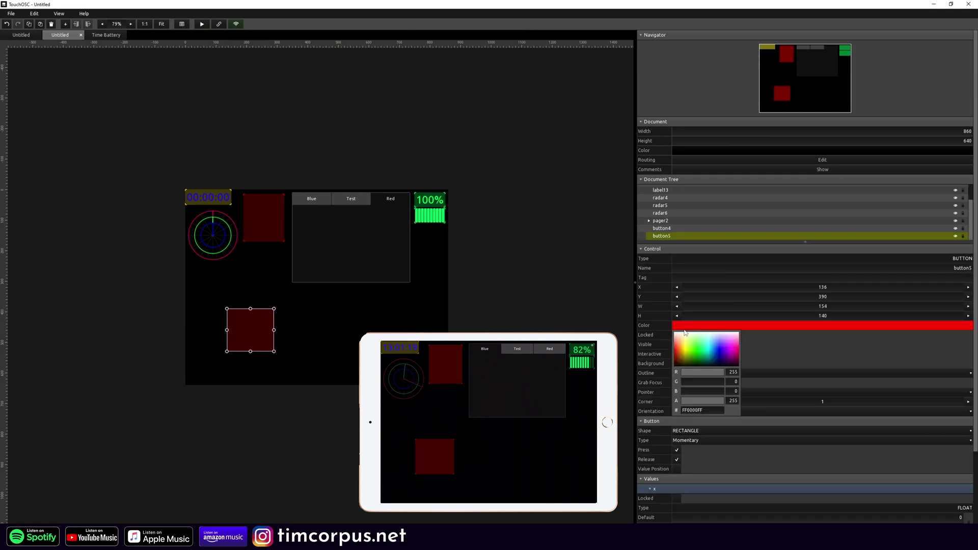
left_click(695, 347)
left_click_drag(241, 325, 203, 280)
Add a small bright green label to the right of the green button
right_click(267, 274)
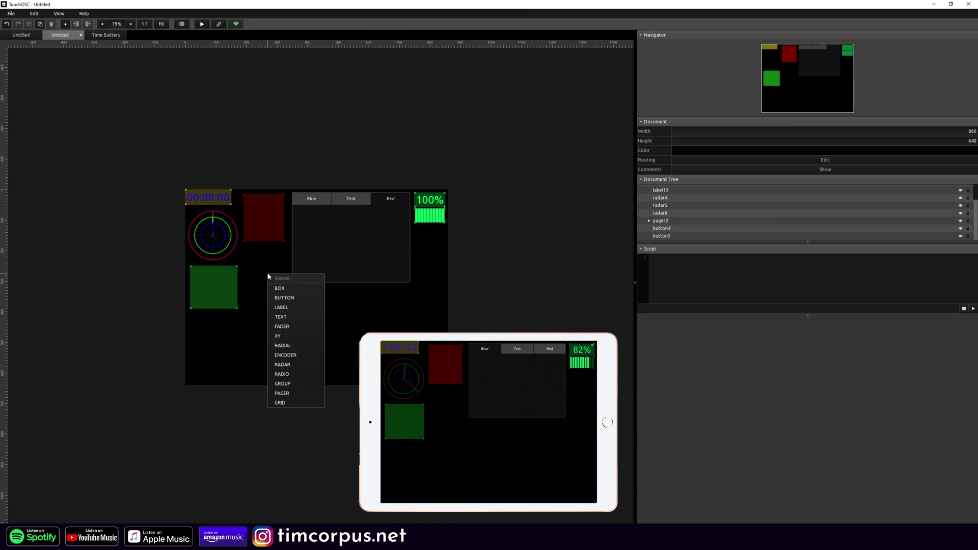
left_click(280, 307)
mouse_move(267, 281)
left_mouse_down()
mouse_move(256, 290)
mouse_move(260, 284)
left_mouse_up()
left_click(709, 325)
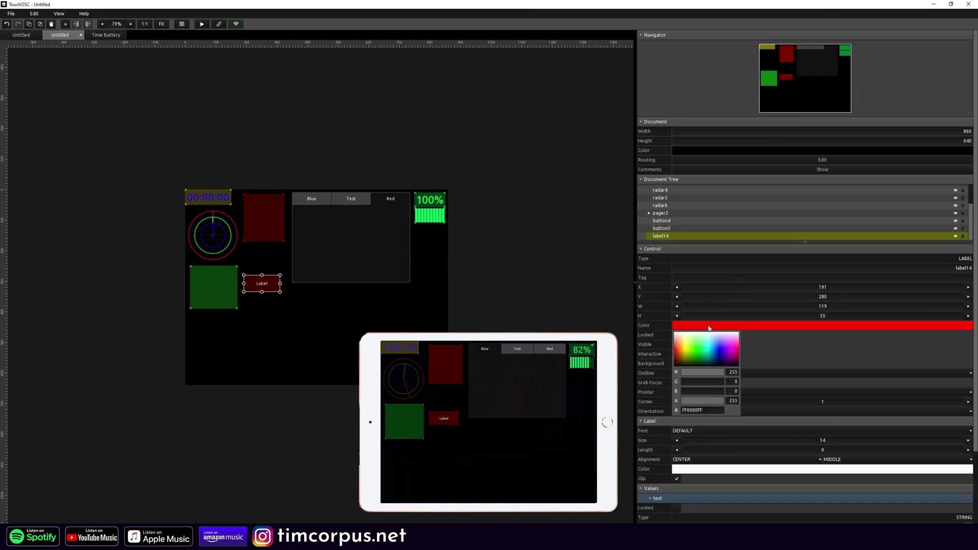
left_click(697, 355)
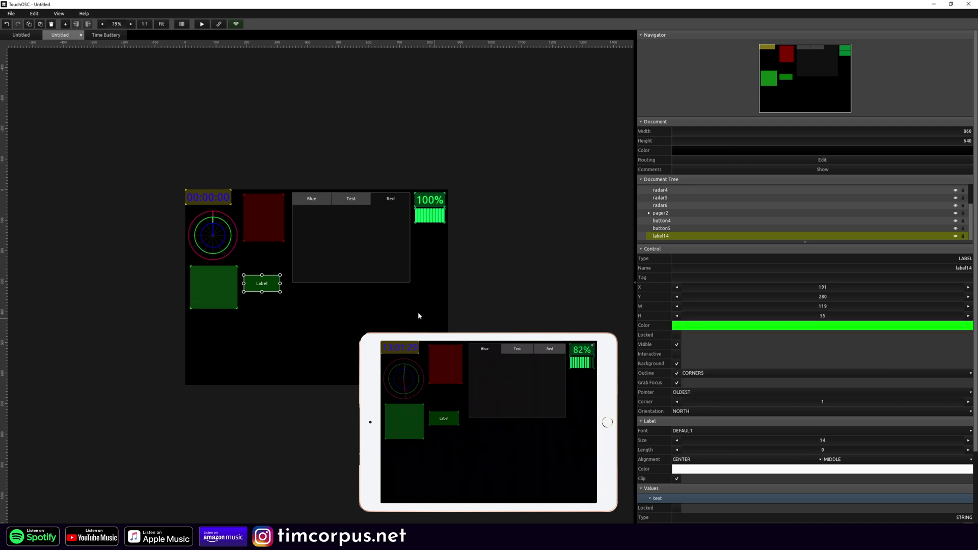
left_click(433, 320)
left_click(201, 294)
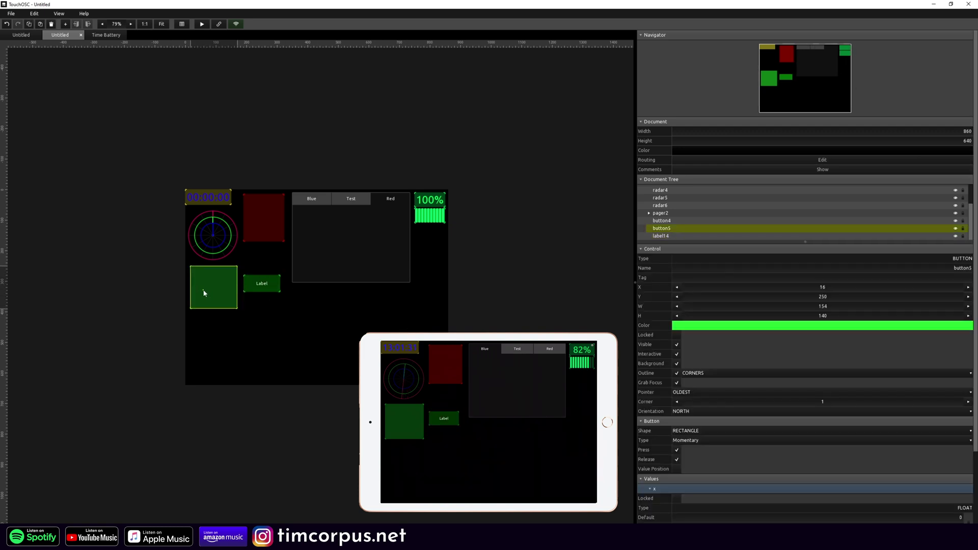
Point button5's LOCAL message at the label's text value, firing on RISE
scroll(675, 354, "down", 3)
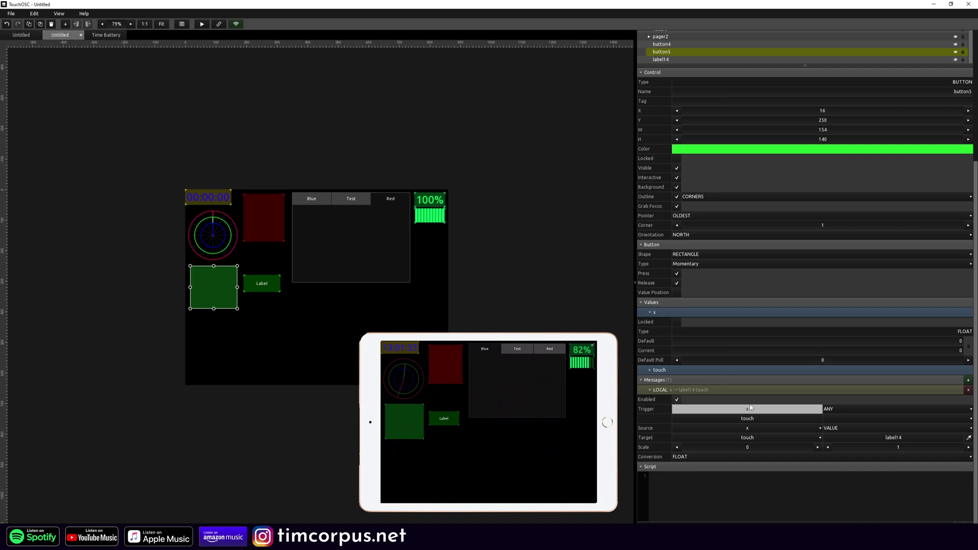
left_click(809, 436)
mouse_move(808, 448)
left_click(847, 447)
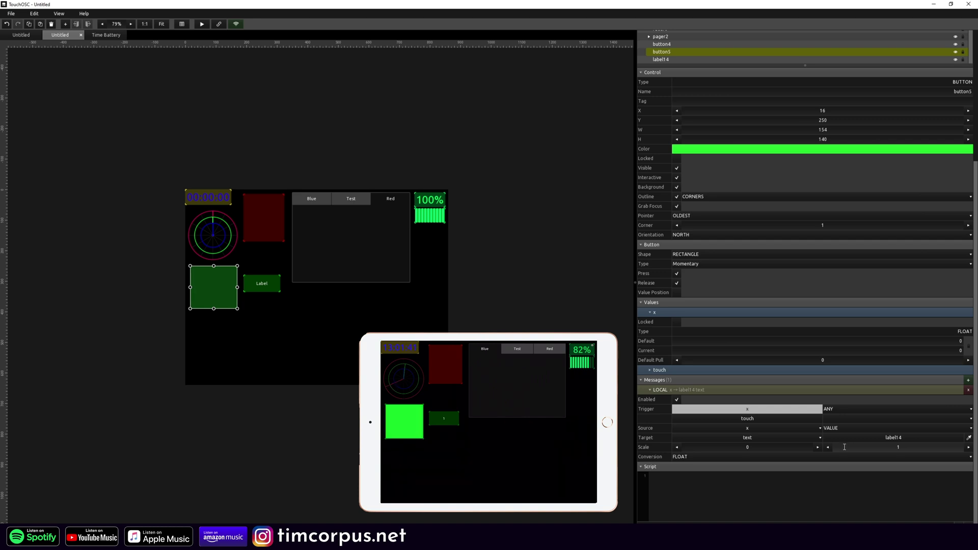
left_click(884, 410)
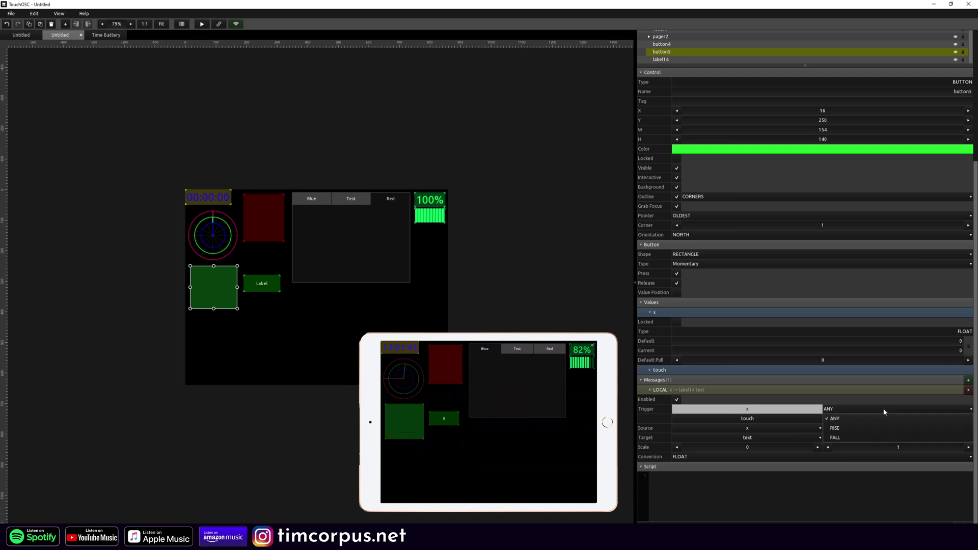
left_click(885, 429)
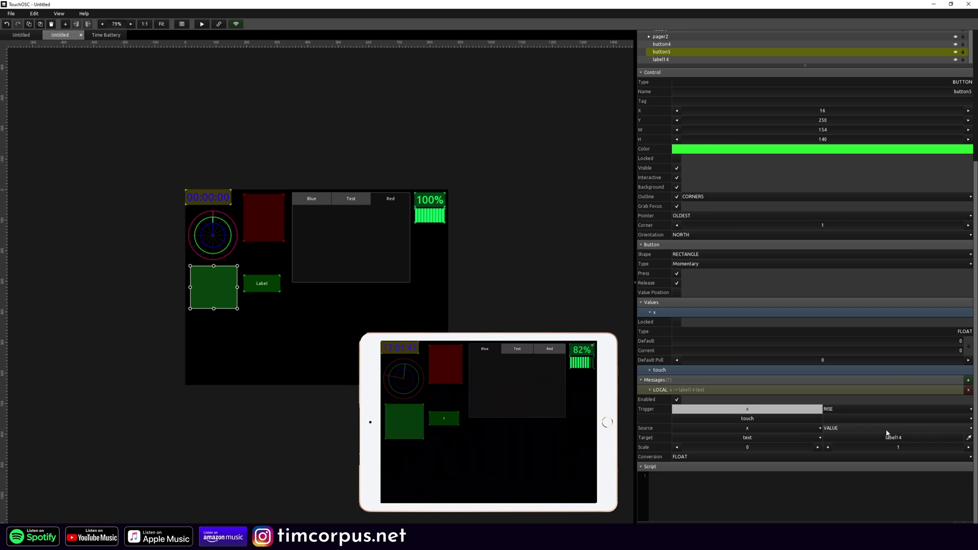
left_click(886, 409)
left_click(887, 438)
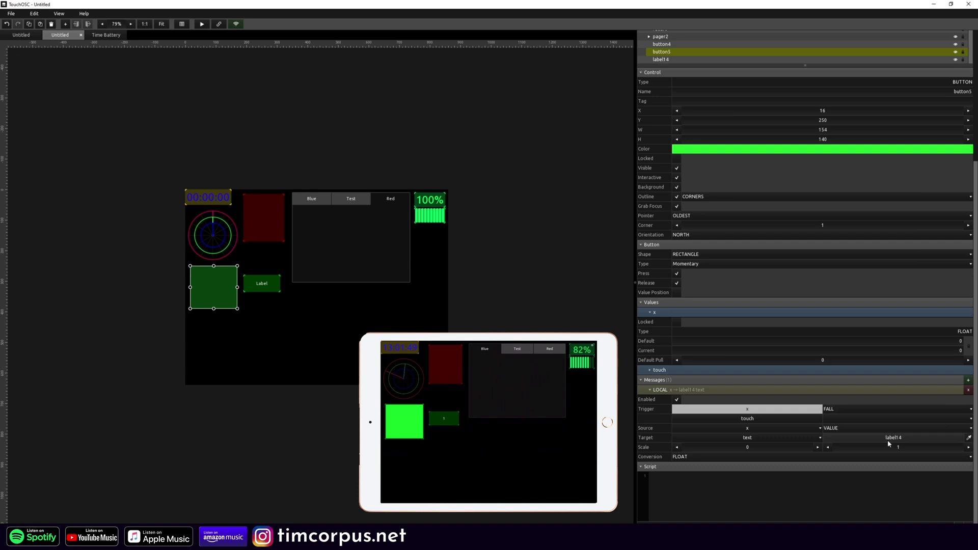
left_click(872, 407)
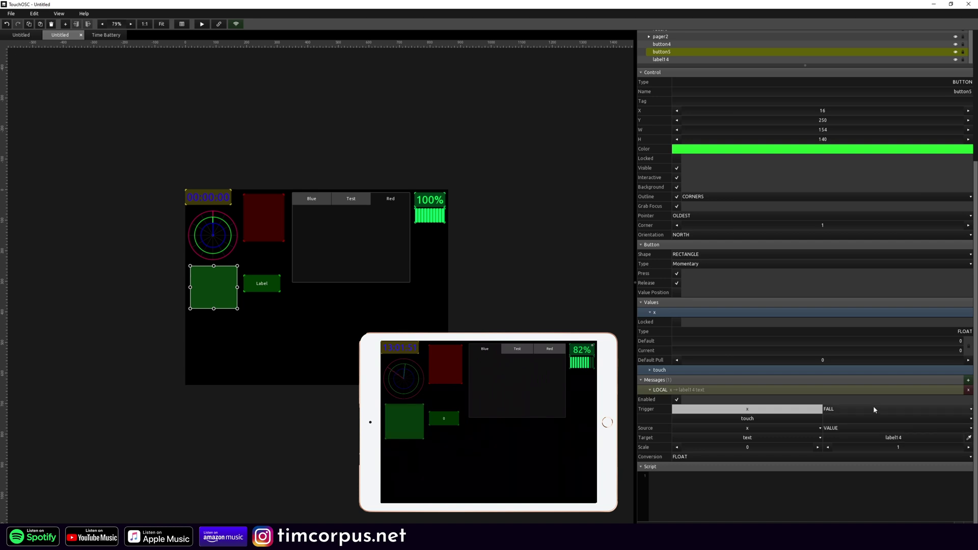
left_click(873, 428)
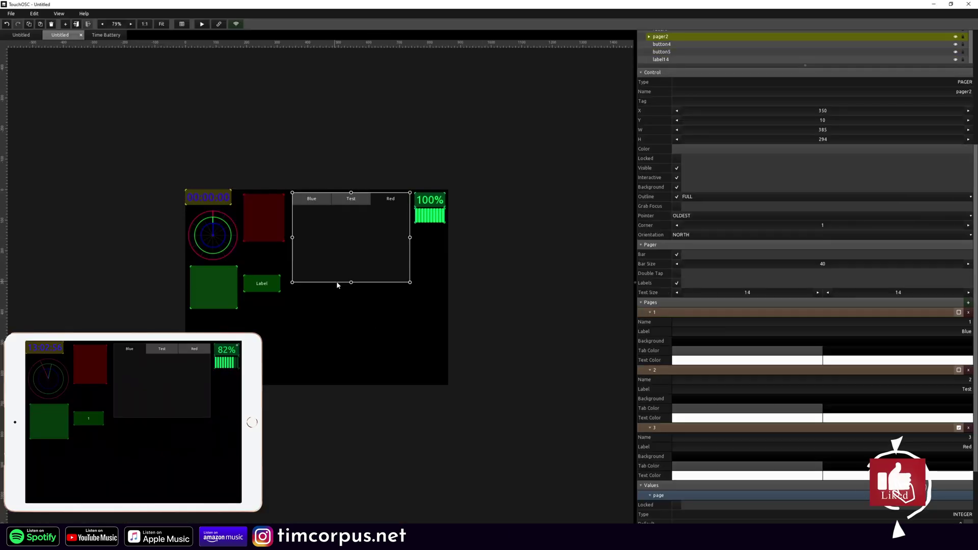
Shorten the tabbed pager and place a 250 × 250 red radial beneath it
left_click_drag(351, 282, 356, 235)
left_click(349, 260)
right_click(349, 260)
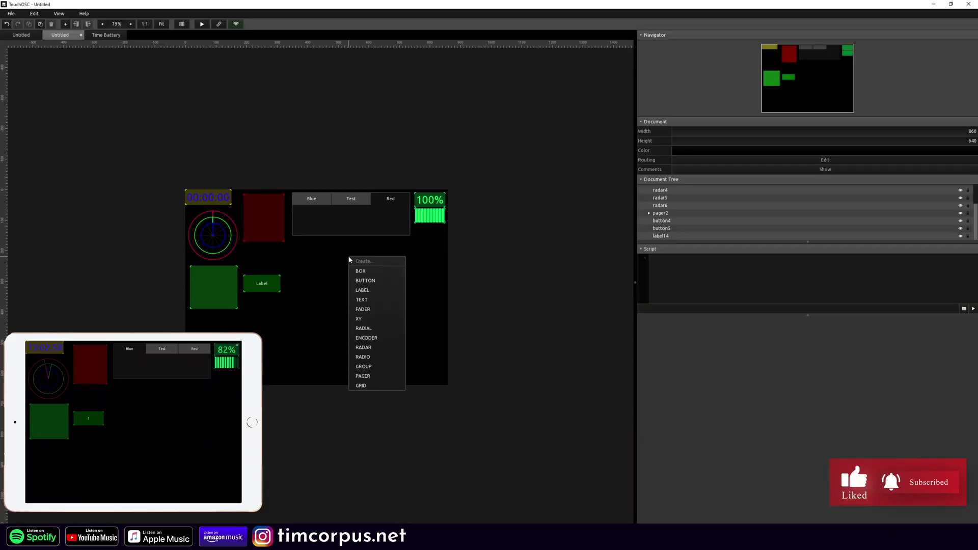
left_click(387, 328)
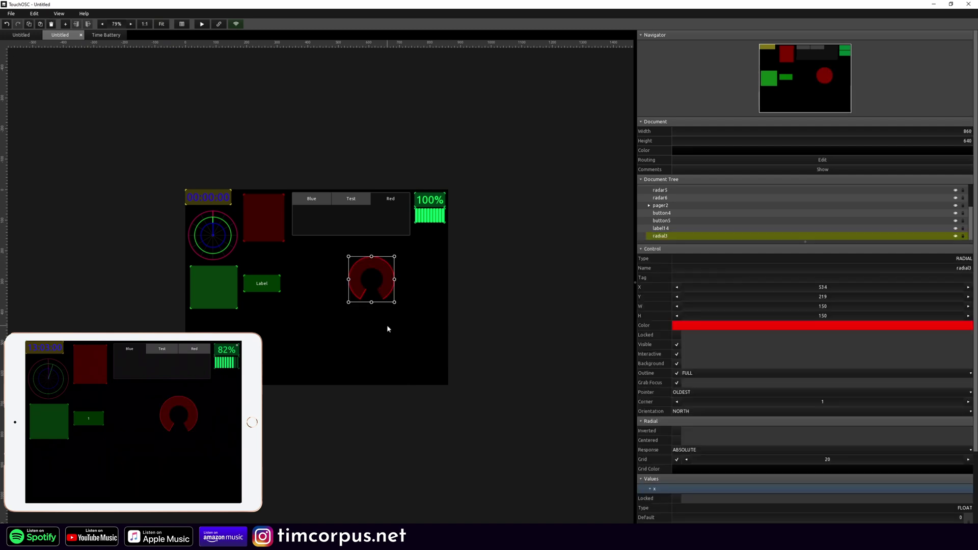
left_click_drag(391, 298, 404, 329)
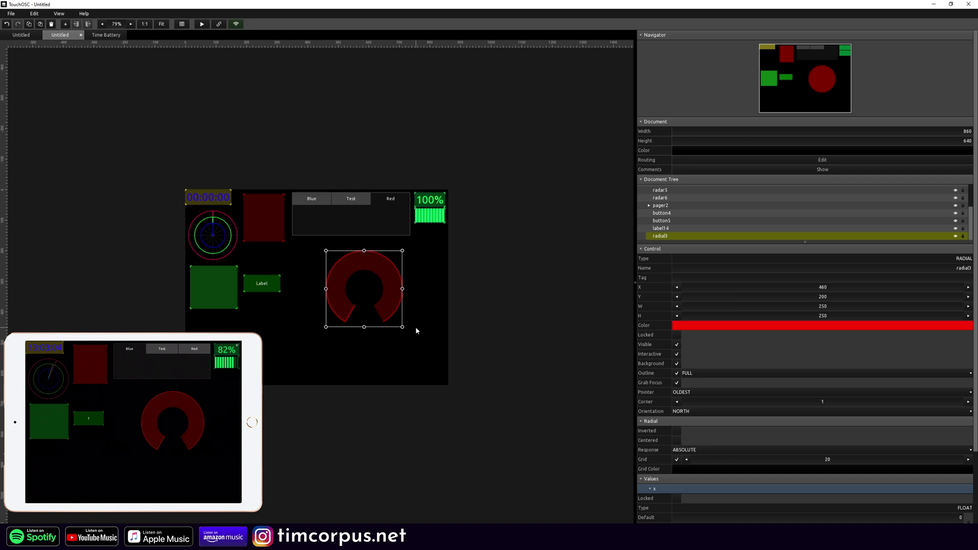
left_click(427, 313)
right_click(421, 303)
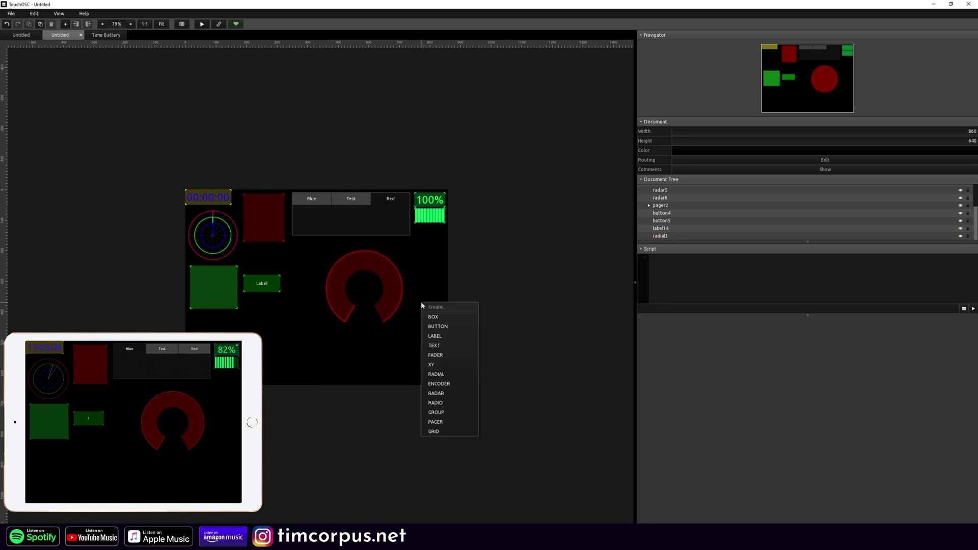
Add a blue 150 × 150 radial centred inside the red radial, then select both radials
left_click(435, 374)
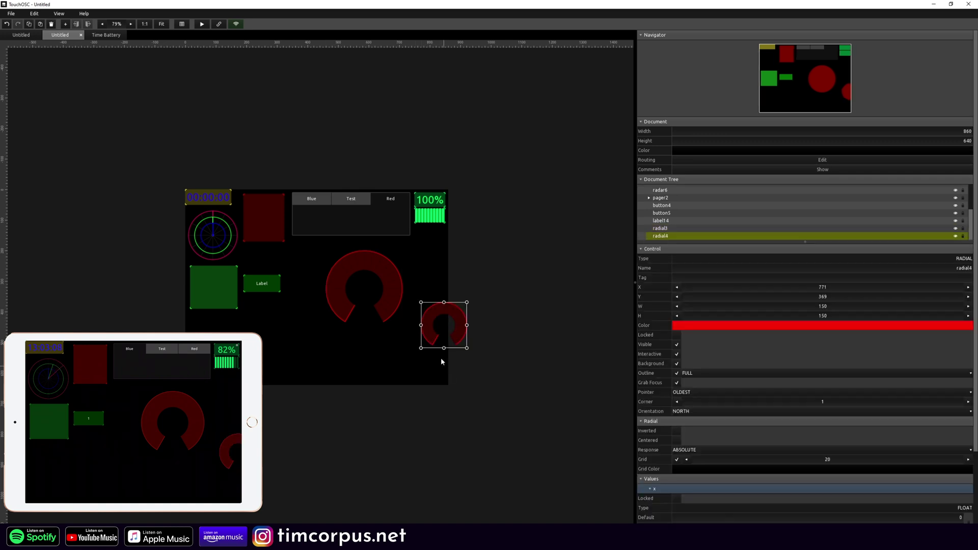
left_click(708, 325)
left_click(718, 351)
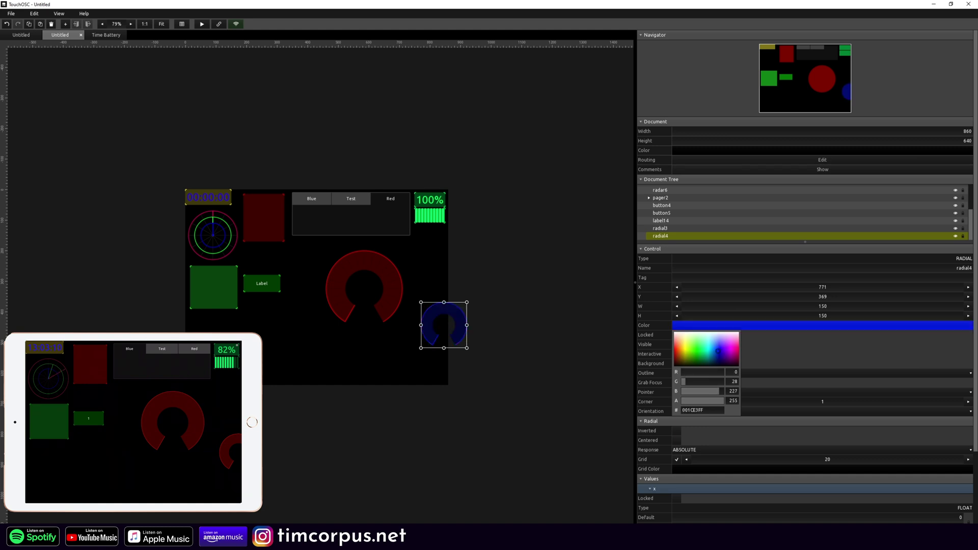
left_click(438, 324)
left_click_drag(451, 315, 372, 277)
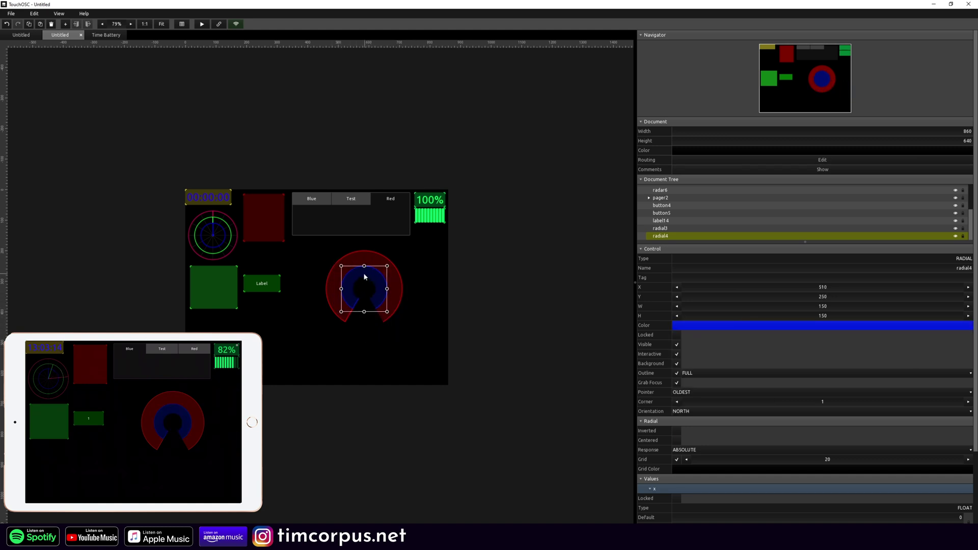
left_click(417, 278)
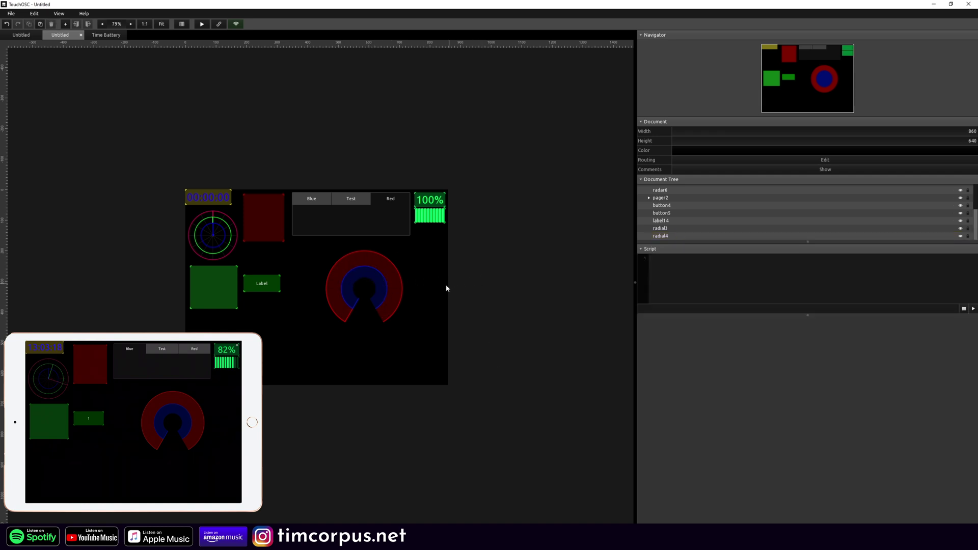
left_click(370, 279)
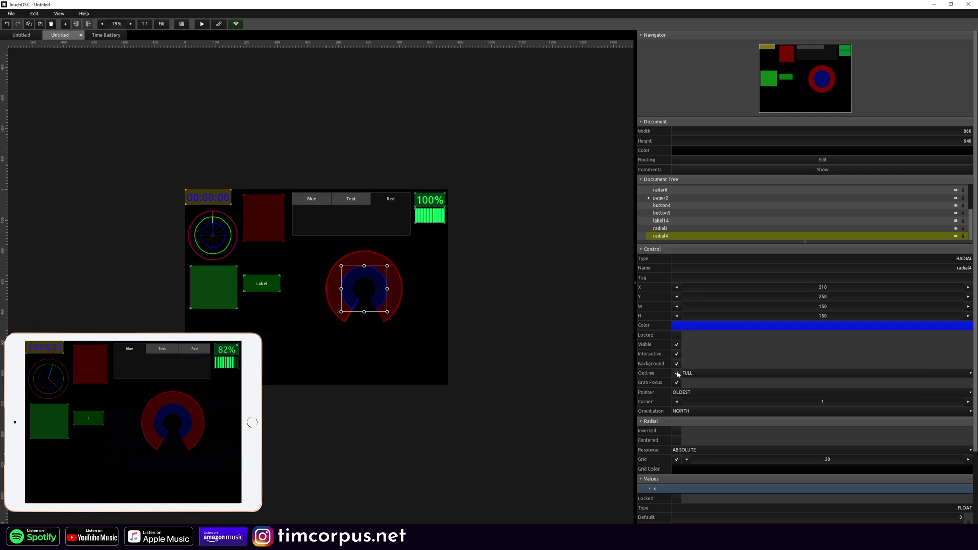
left_click(554, 326)
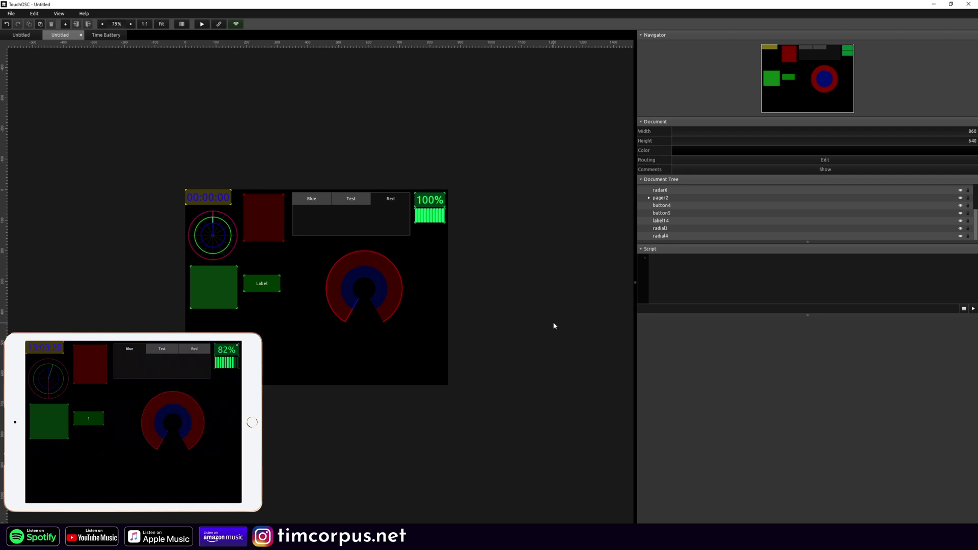
left_click_drag(306, 359, 375, 316)
Add a 116 × 76 label above the radials and duplicate it
right_click(431, 259)
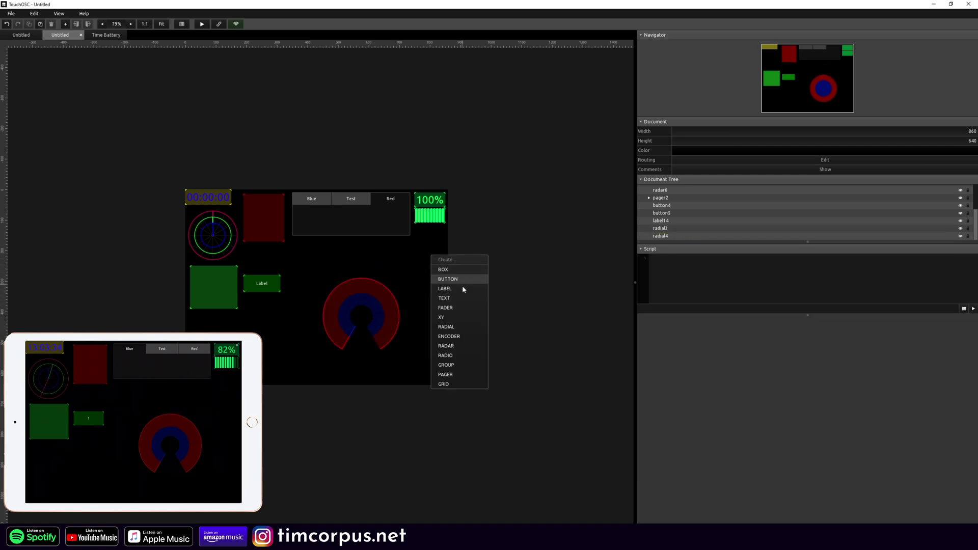
left_click(462, 288)
left_click(458, 264)
left_click(443, 259)
left_click_drag(456, 263, 393, 268)
key("ctrl+d")
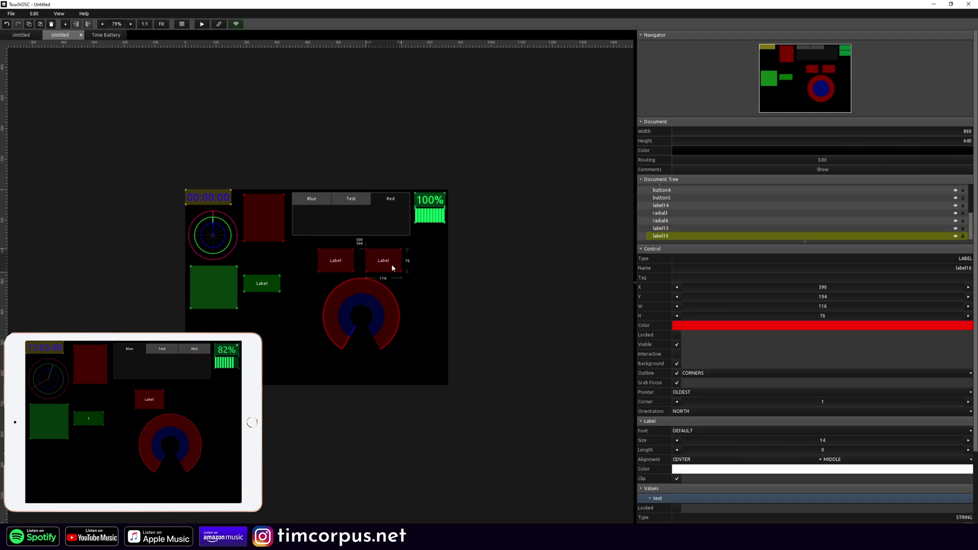
Change the left label's default text to 'Distortion'
left_click(335, 260)
scroll(797, 386, "down", 3)
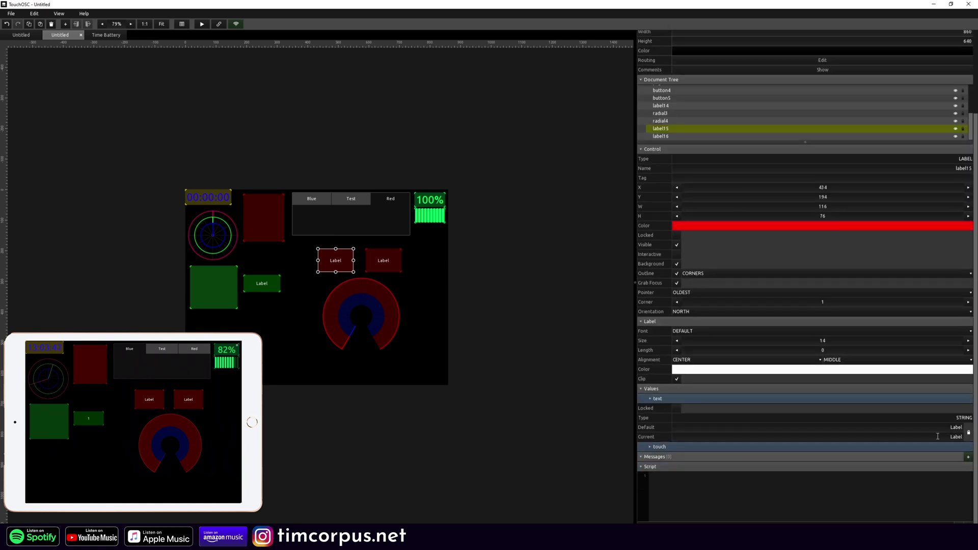
left_click(814, 428)
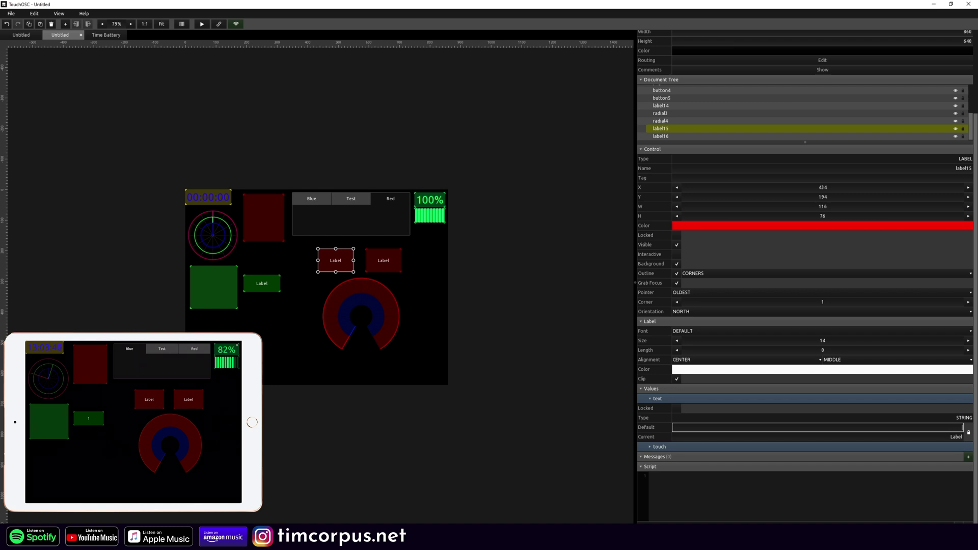
type("Distortion")
key("Return")
Change the right label's text to 'Reverb' and colour it blue
left_click(383, 262)
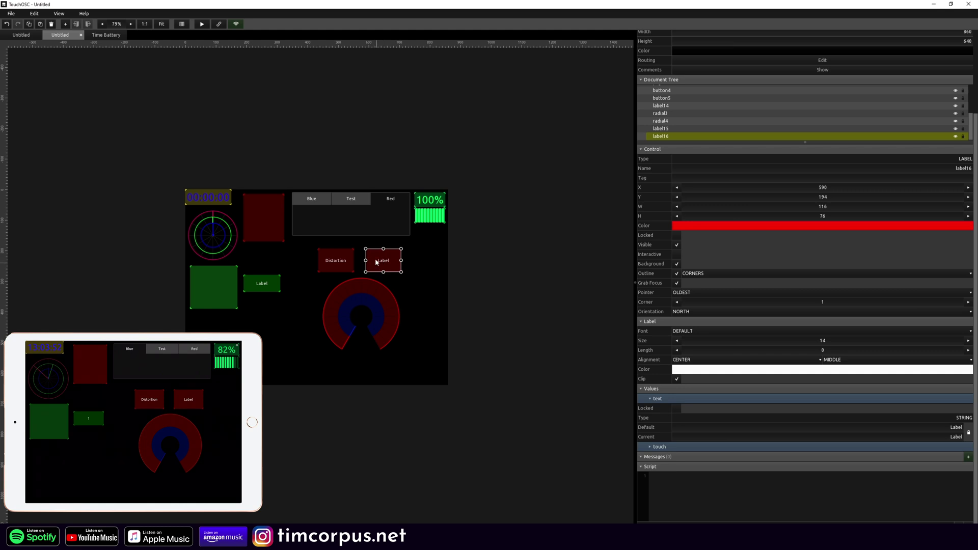
left_click(815, 427)
type("Reverb")
key("Return")
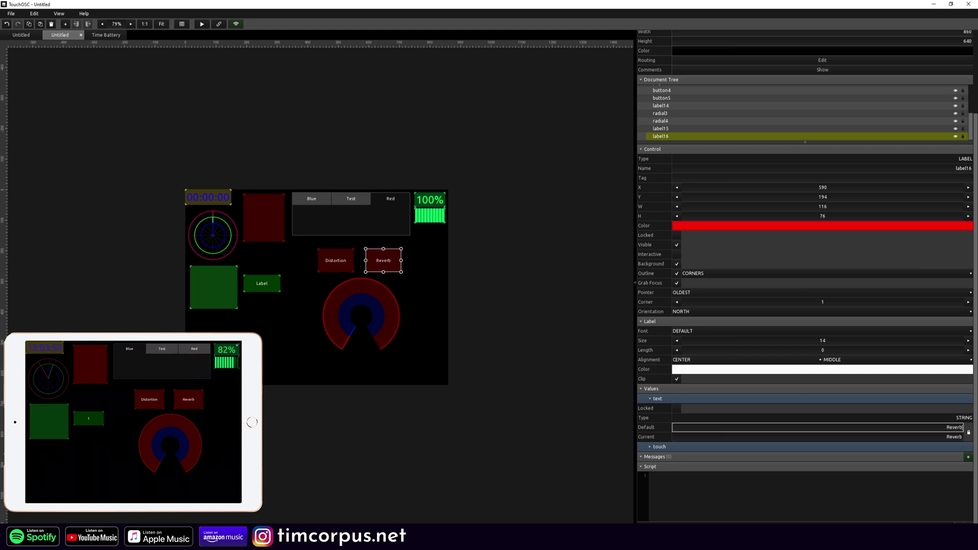
left_click(724, 226)
left_click(722, 258)
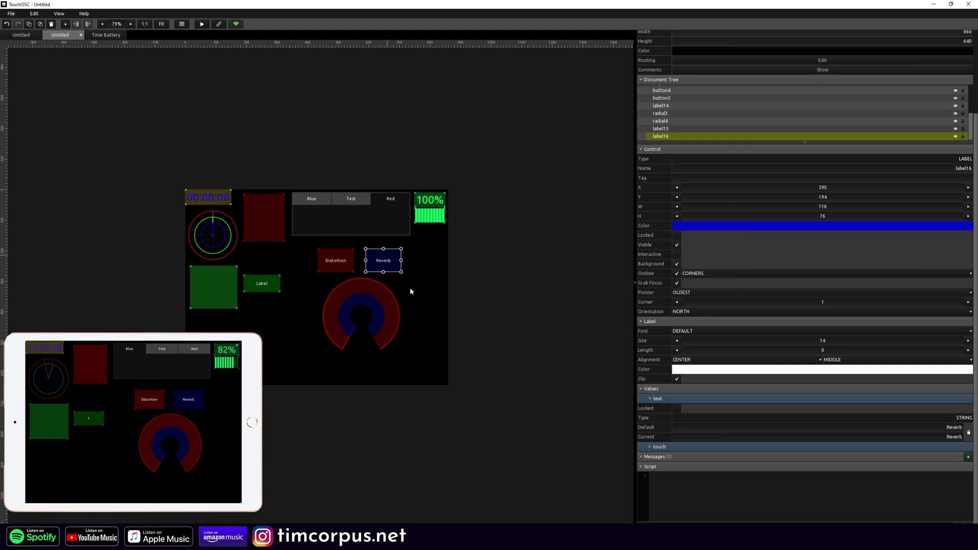
left_click(454, 287)
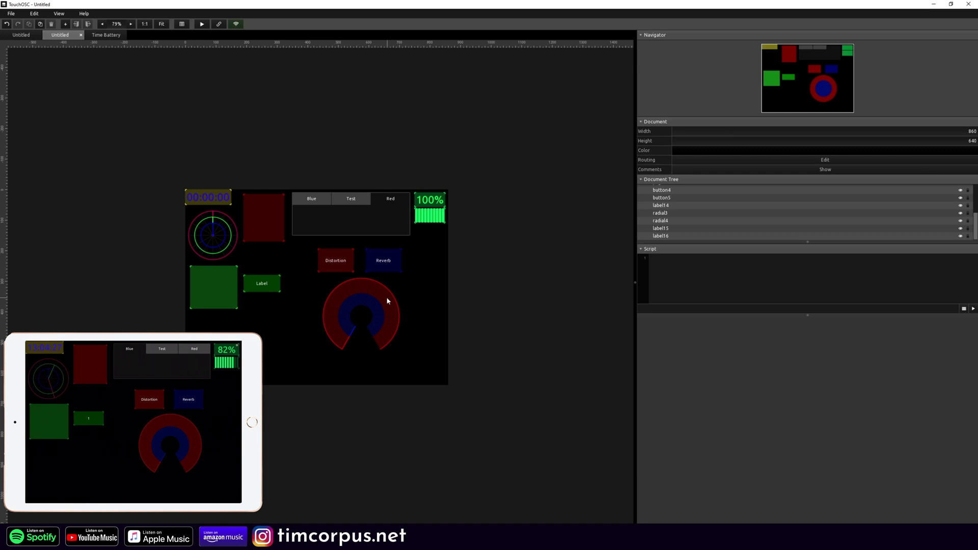
Give the inner blue radial a MIDI message with a constant controller
left_click(360, 304)
scroll(835, 349, "down", 2)
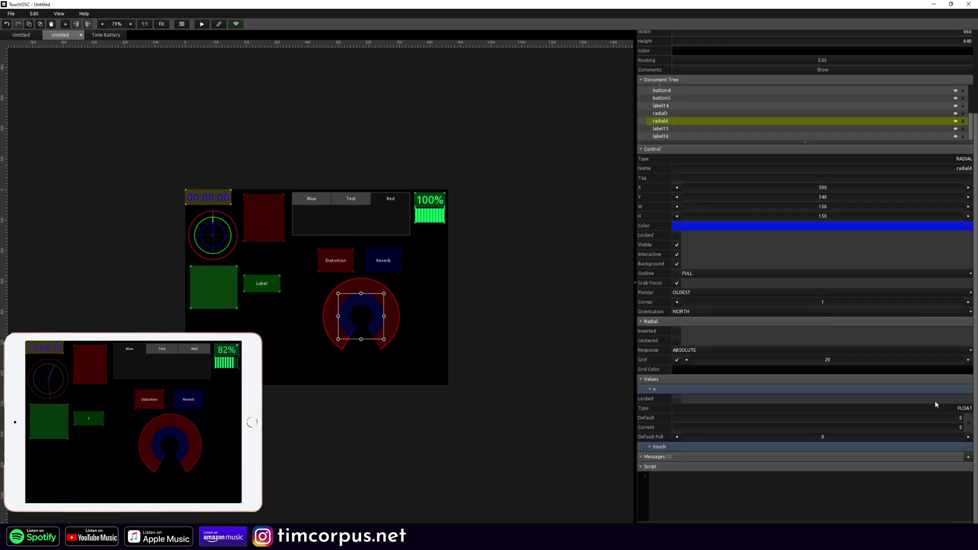
left_click(968, 456)
left_click(948, 485)
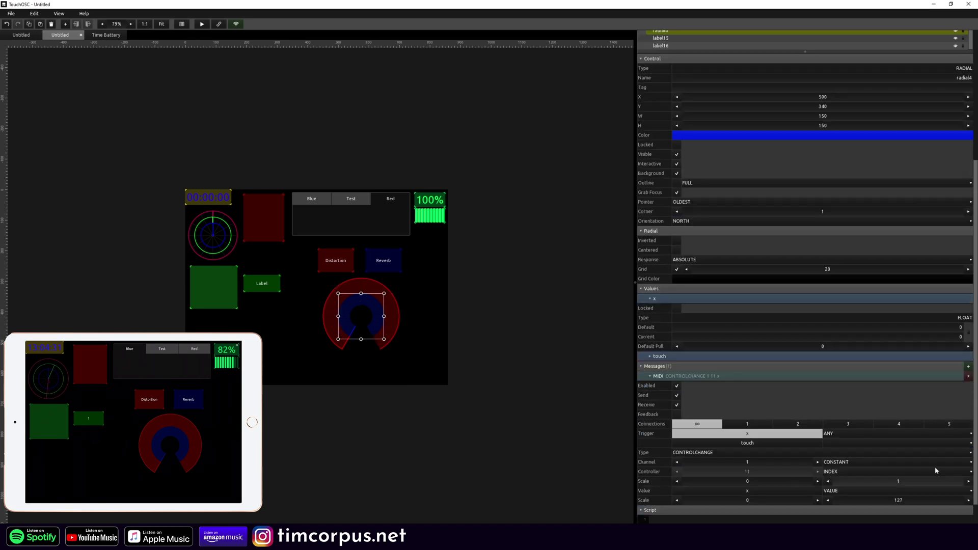
left_click(835, 471)
left_click(835, 481)
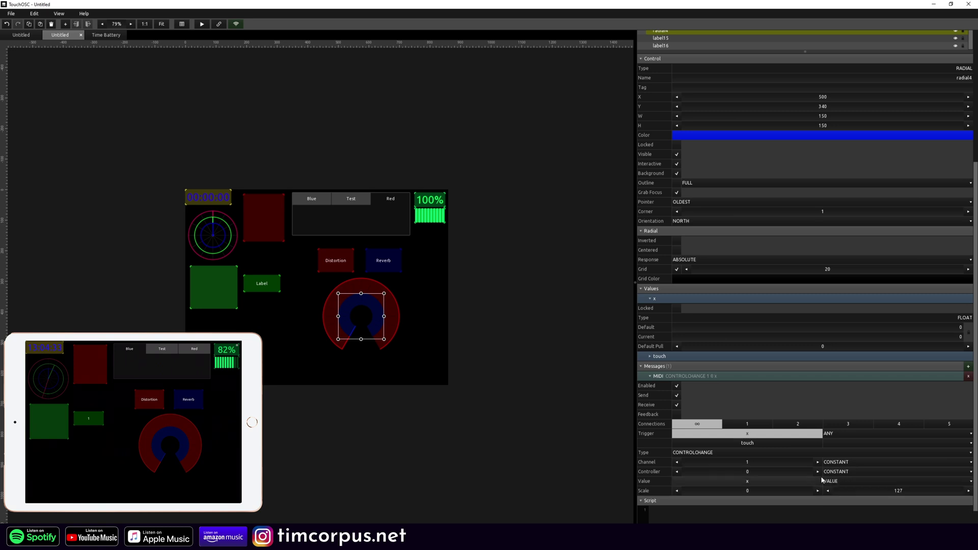
Give the outer red radial a MIDI message on constant controller 2
left_click(402, 316)
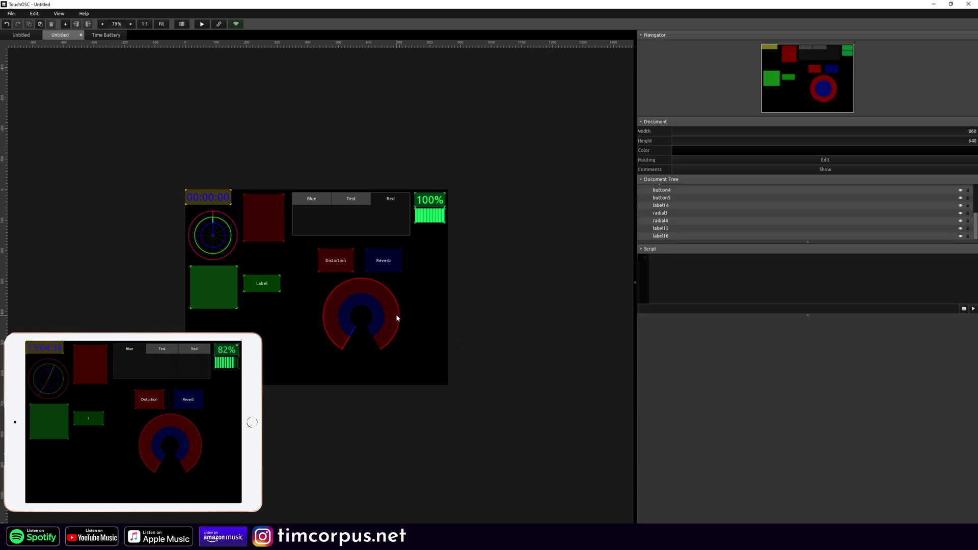
left_click(396, 317)
scroll(824, 446, "down", 3)
left_click(968, 457)
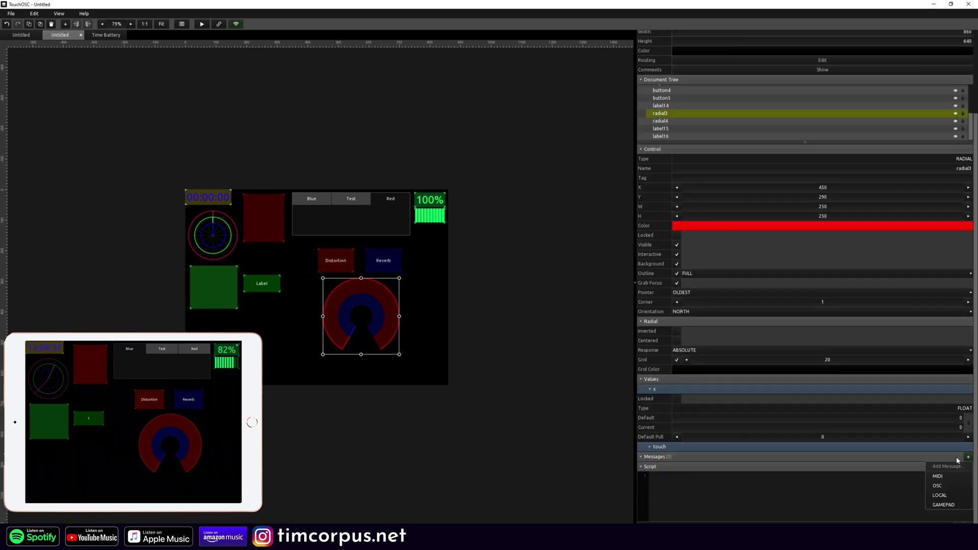
left_click(946, 475)
left_click(839, 488)
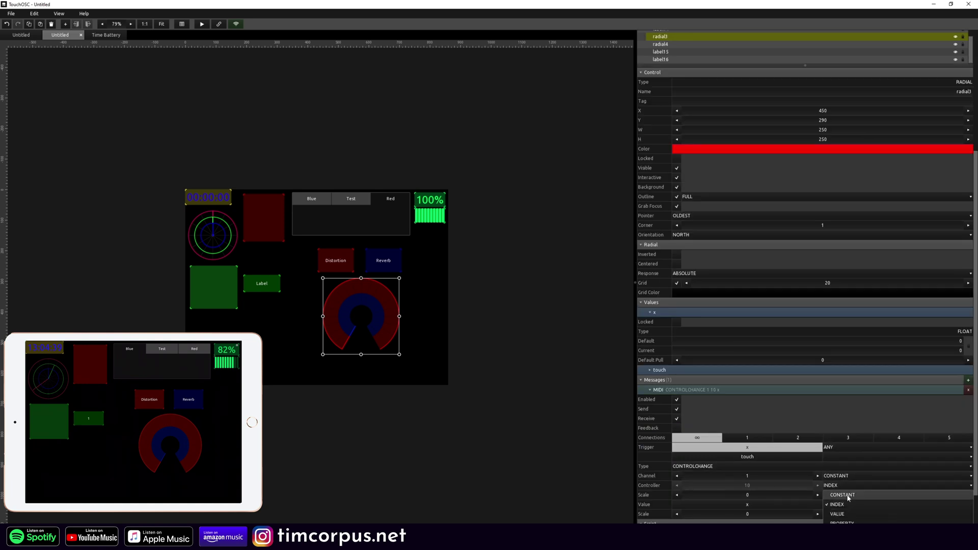
left_click(835, 496)
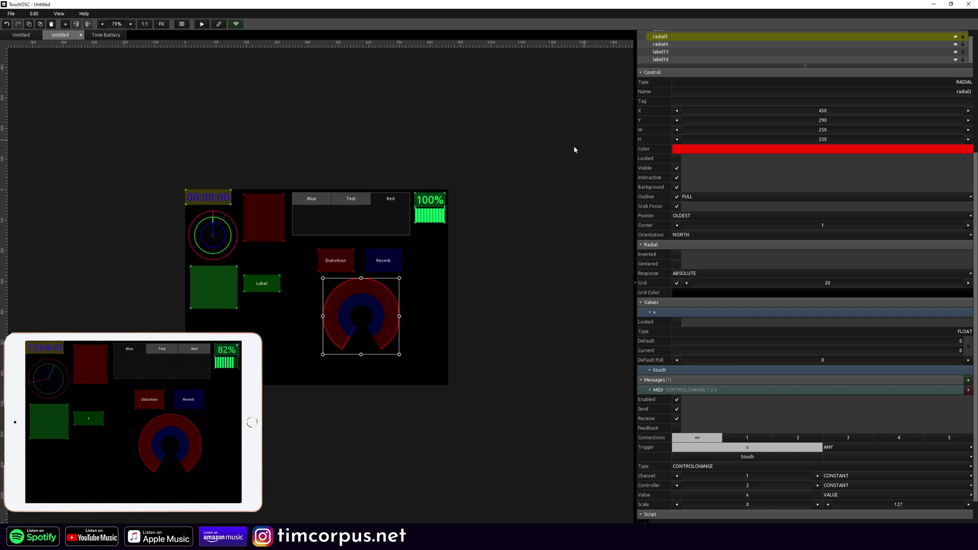
left_click(554, 163)
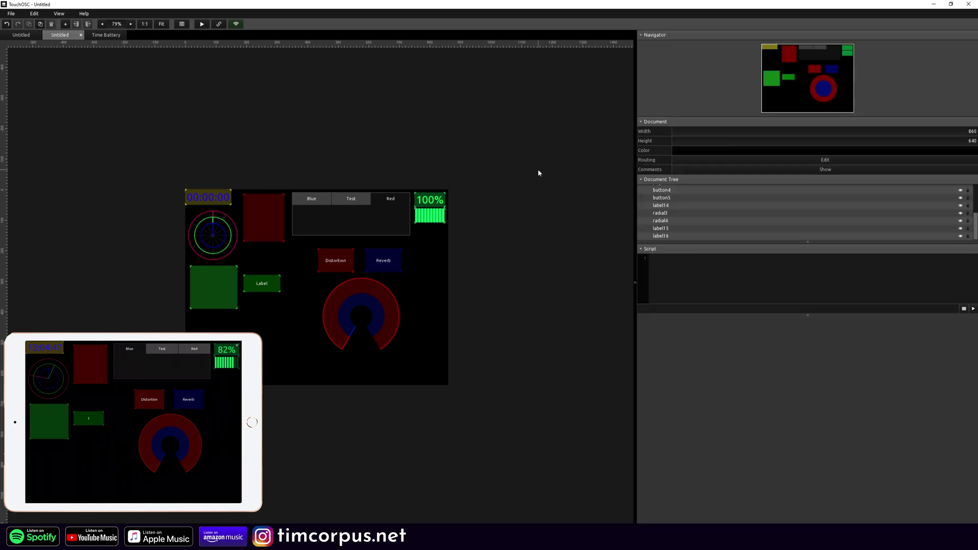
left_click(350, 308)
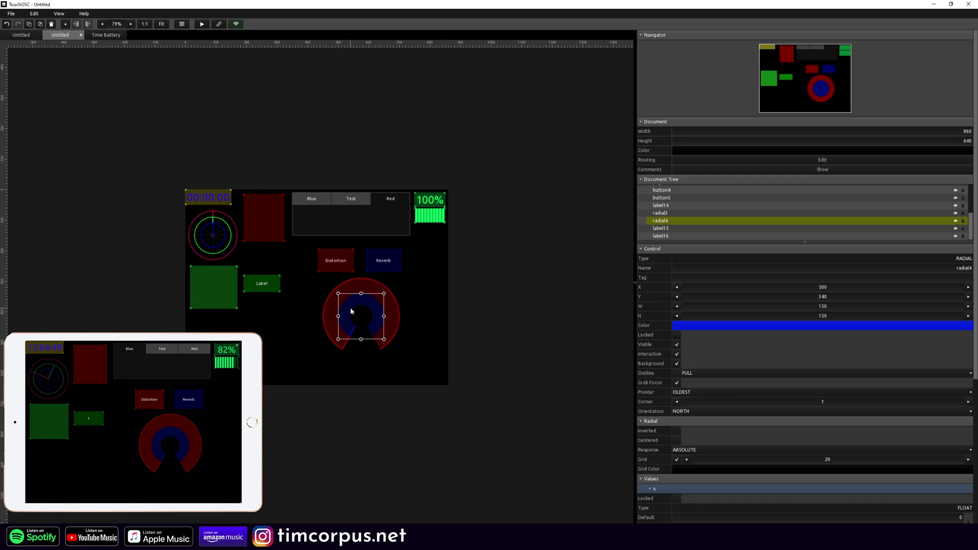
Link the blue radial to the red radial's x value, with Scale maximum .4
left_click(351, 309)
left_click_drag(358, 280, 360, 283)
scroll(749, 402, "down", 3)
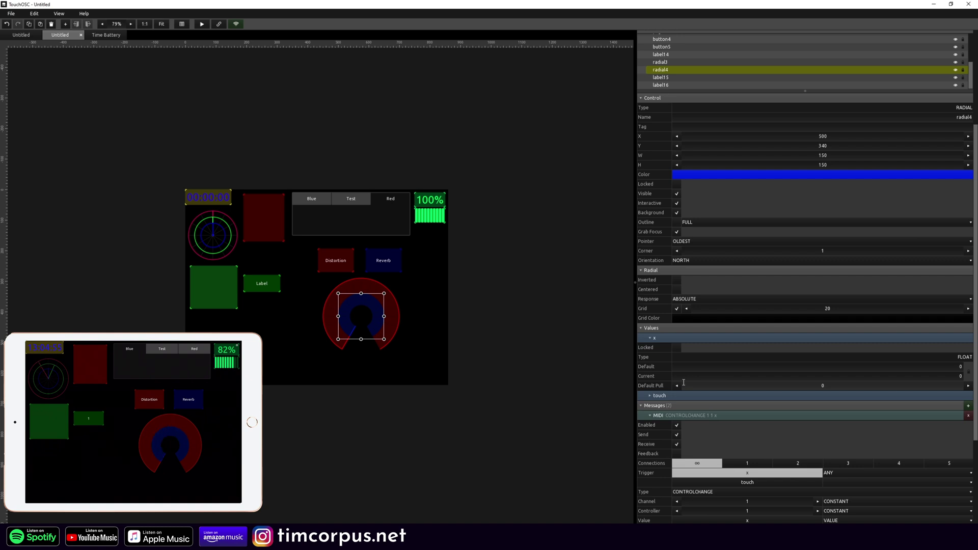
scroll(713, 408, "down", 2)
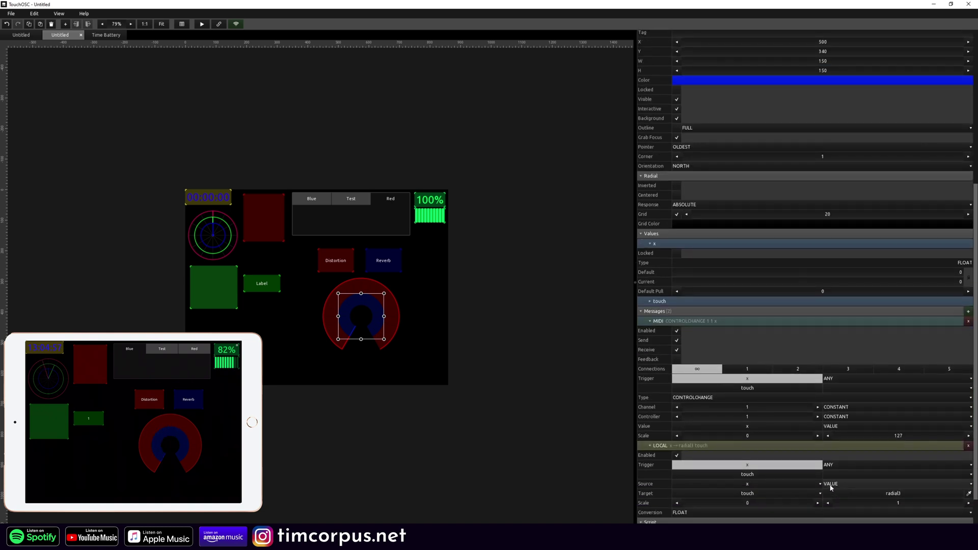
scroll(747, 439, "down", 1)
left_click(746, 439)
mouse_move(780, 447)
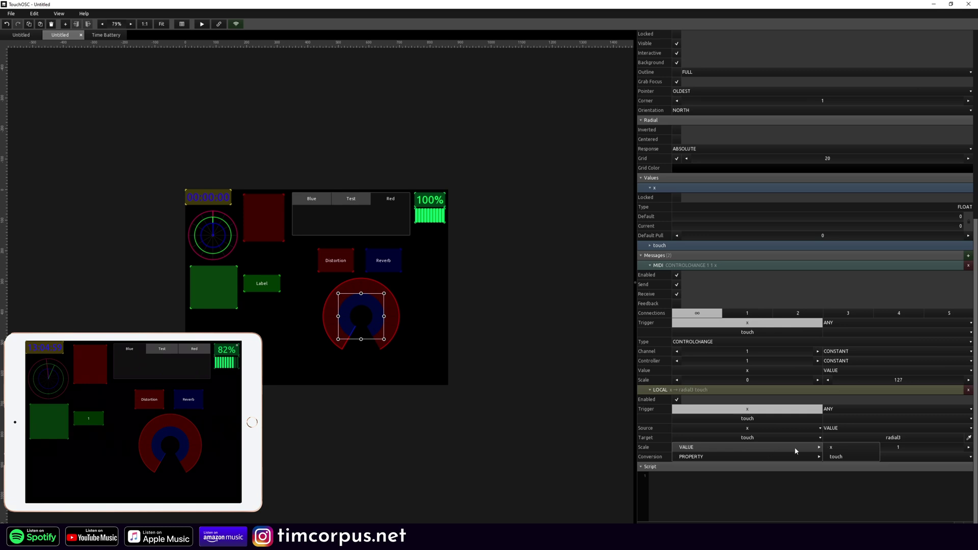
left_click(838, 447)
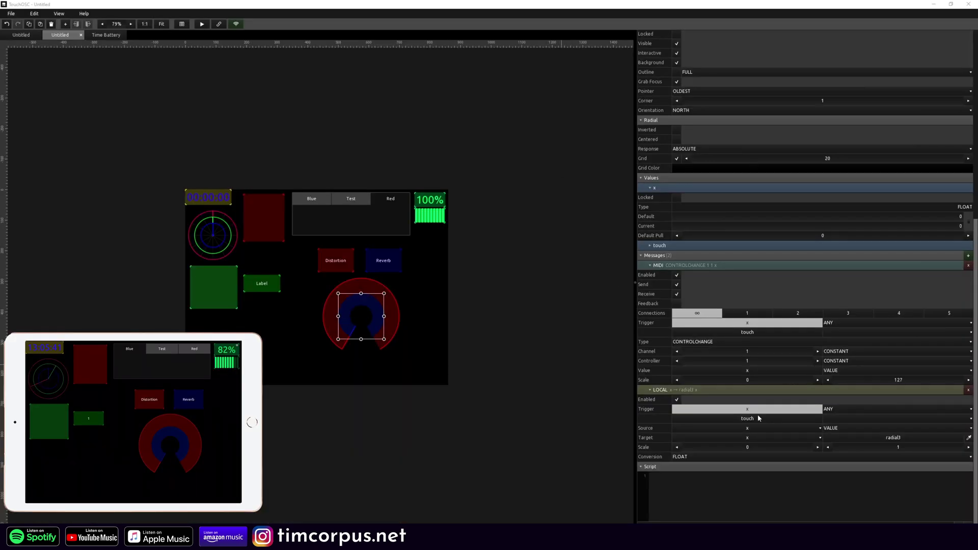
double_click(888, 448)
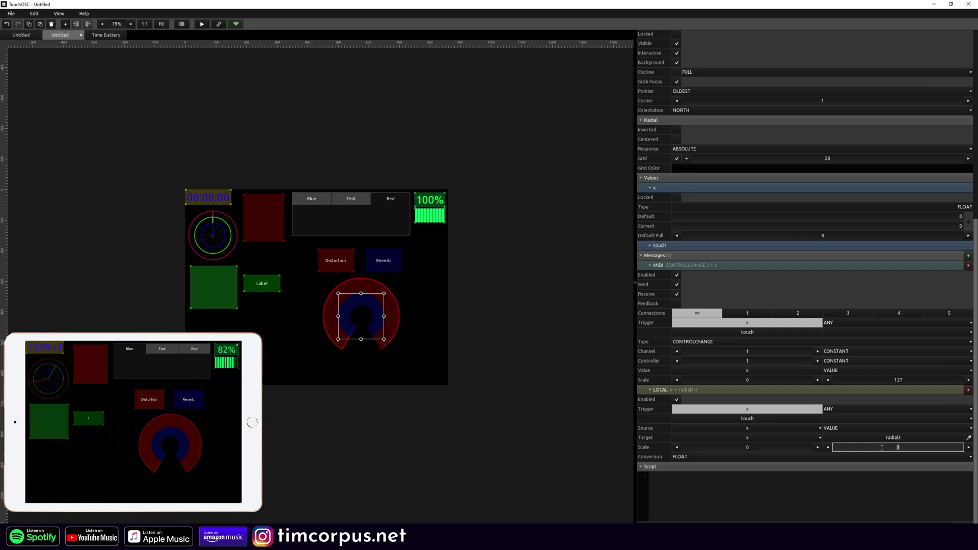
type(".4")
key("Return")
left_click(558, 315)
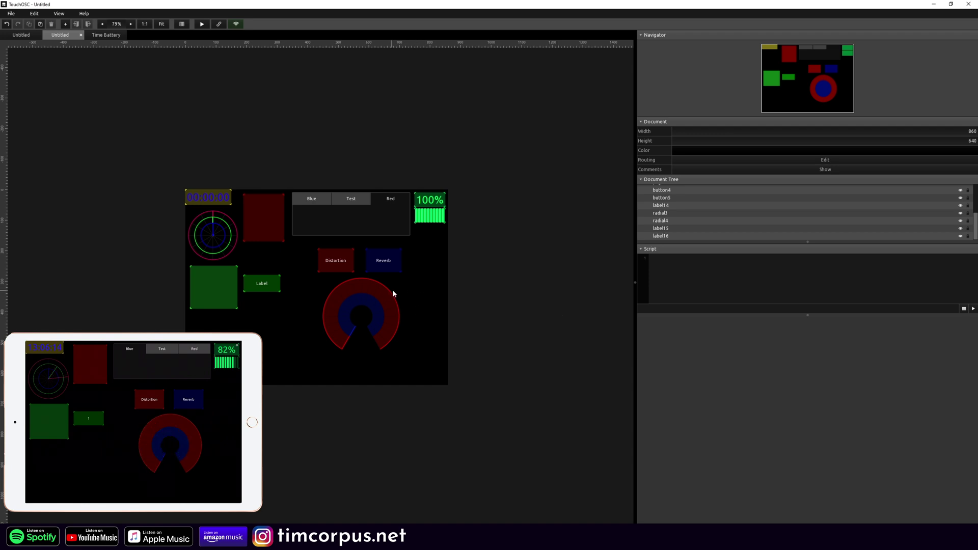
Shift the radials left and add a 141 × 150 magenta (CC007C) button beside them
left_click_drag(436, 295, 341, 323)
right_click(416, 318)
left_click(441, 338)
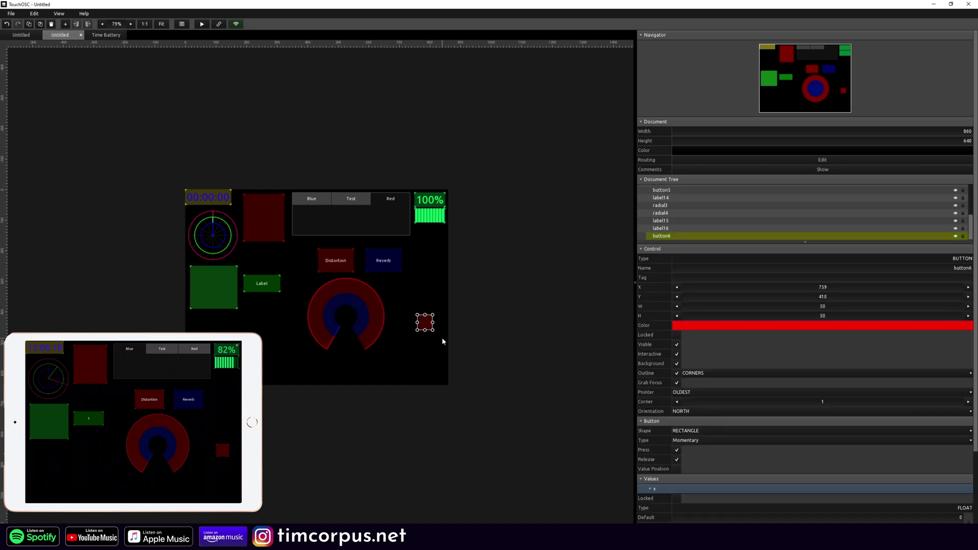
mouse_move(432, 329)
left_mouse_down()
mouse_move(461, 361)
mouse_move(416, 334)
left_mouse_up()
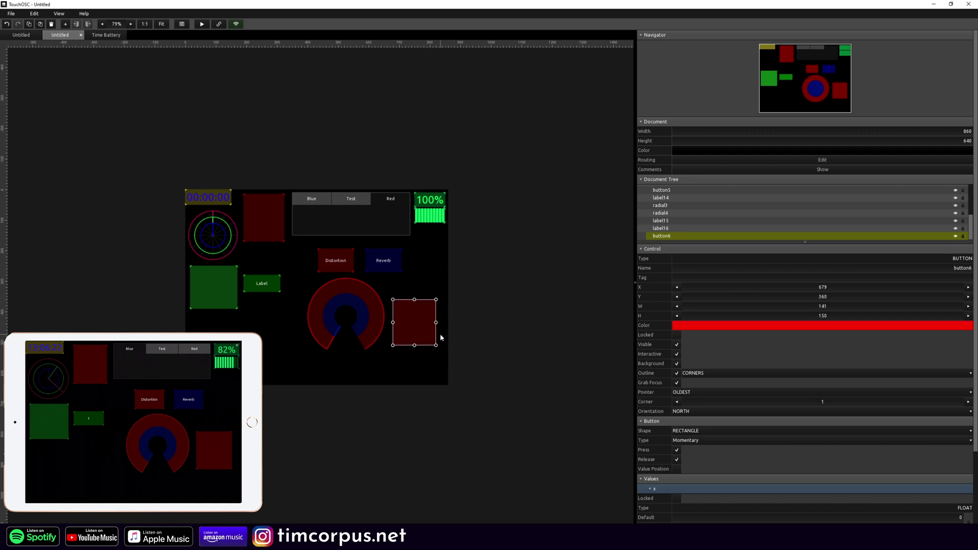
left_click(702, 325)
left_click(731, 353)
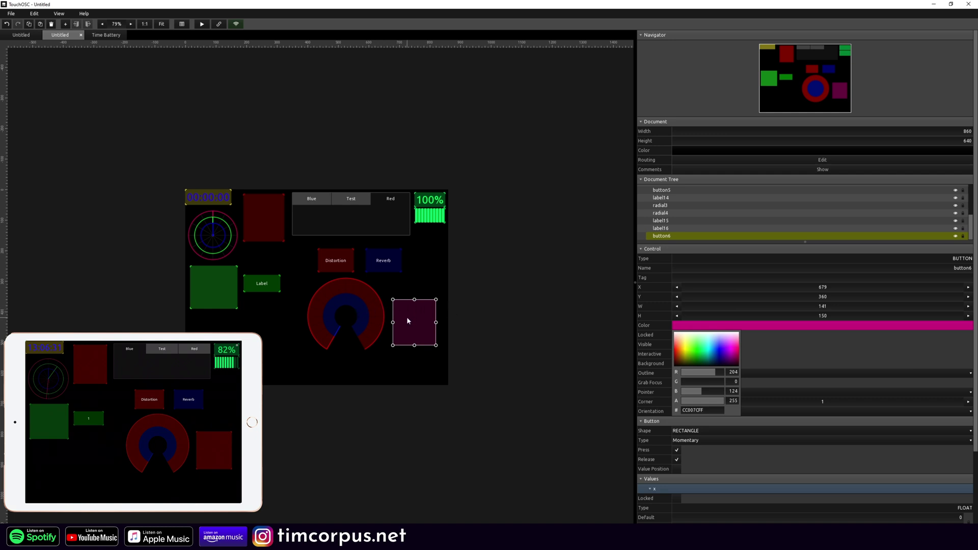
left_click(591, 336)
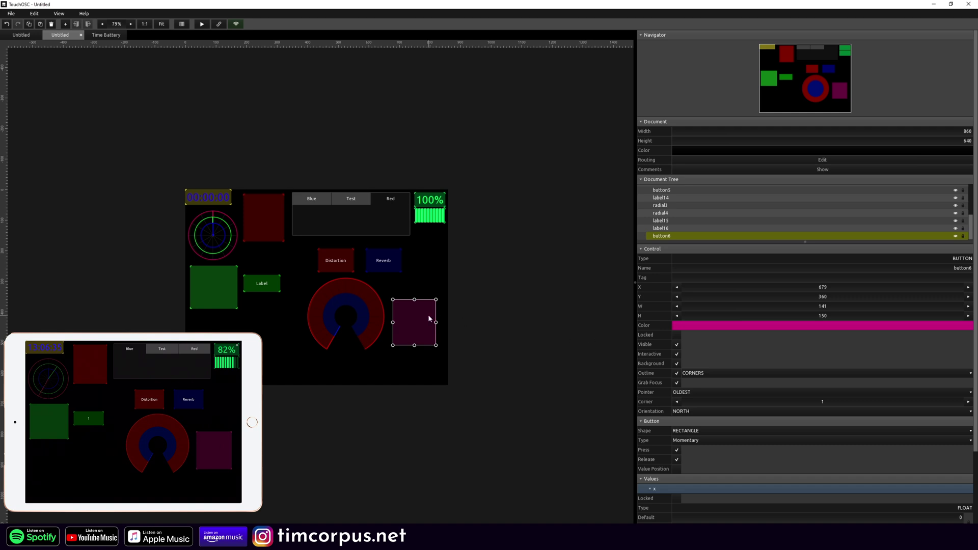
Link the magenta button to radial4's x value and make it Toggle Press
left_click_drag(425, 323, 331, 305)
scroll(731, 325, "down", 5)
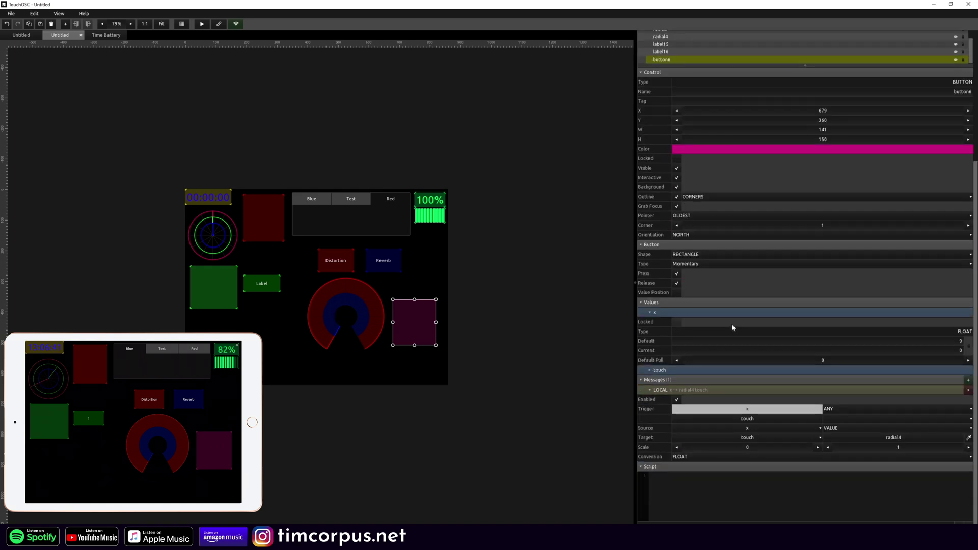
left_click(809, 439)
left_click(849, 447)
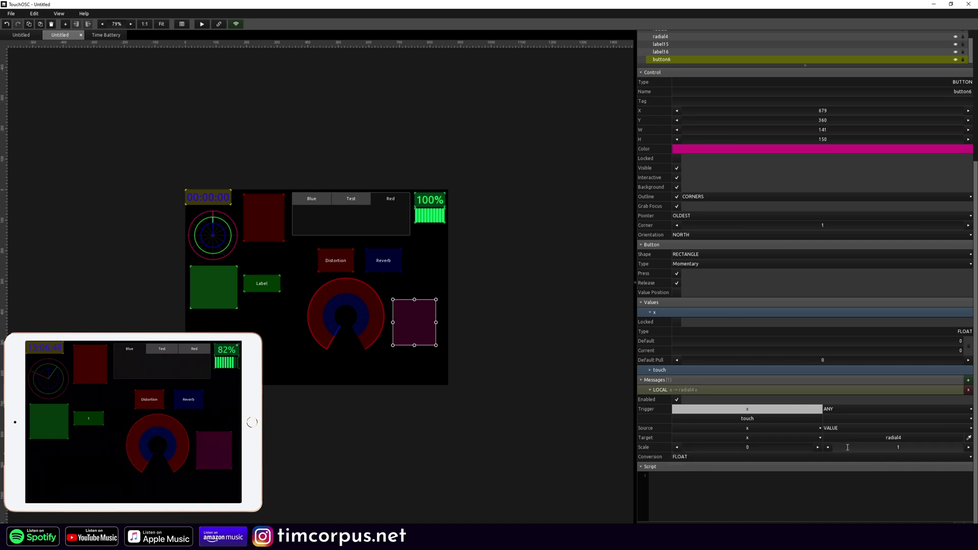
left_click(786, 268)
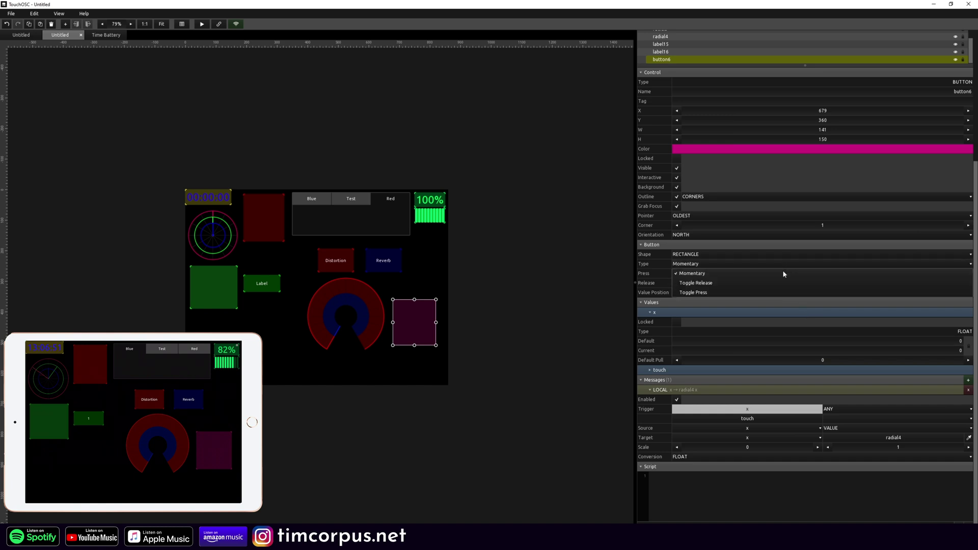
left_click(775, 286)
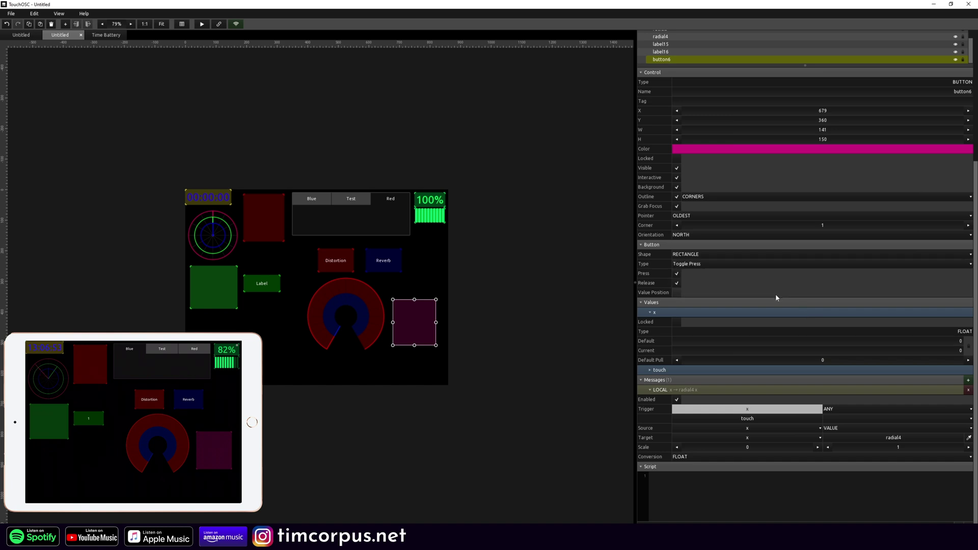